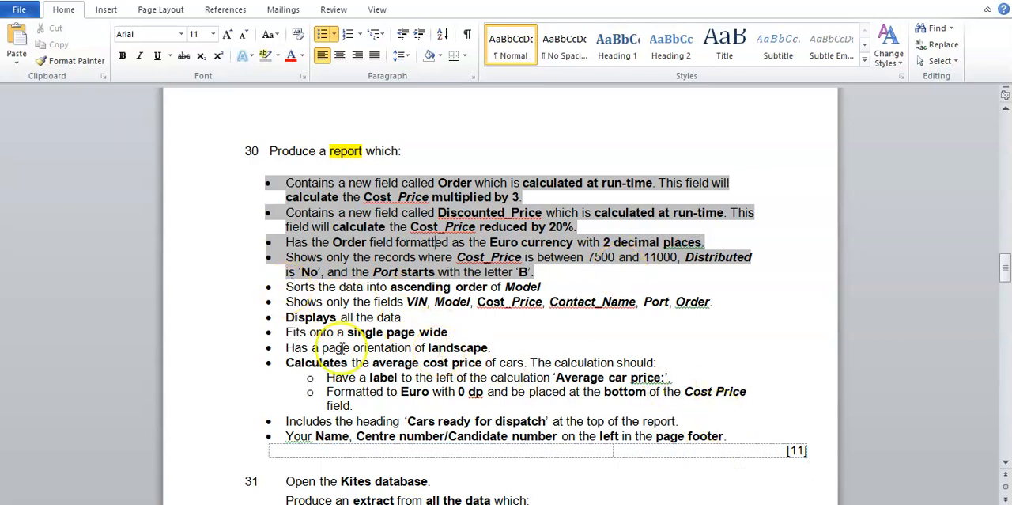
Step: Review the report requirements in the Word task sheet, switch to Access and start the Report Wizard, saving the open query as Step_30
drag(284, 287, 732, 436)
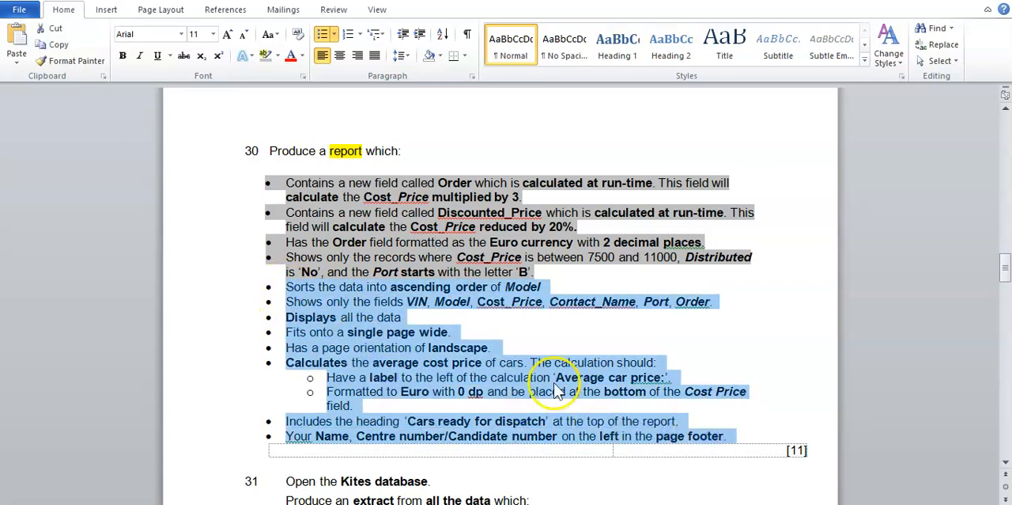
click(555, 382)
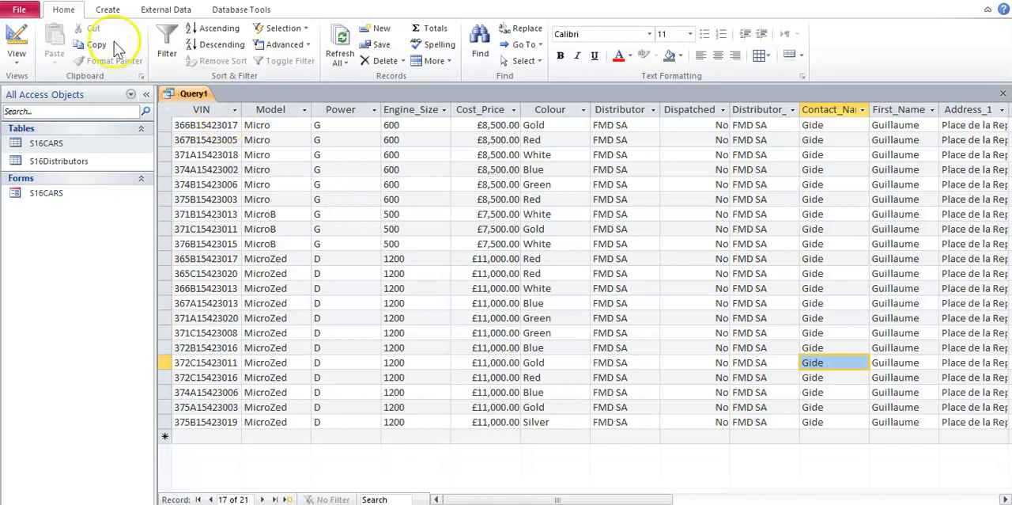
click(108, 11)
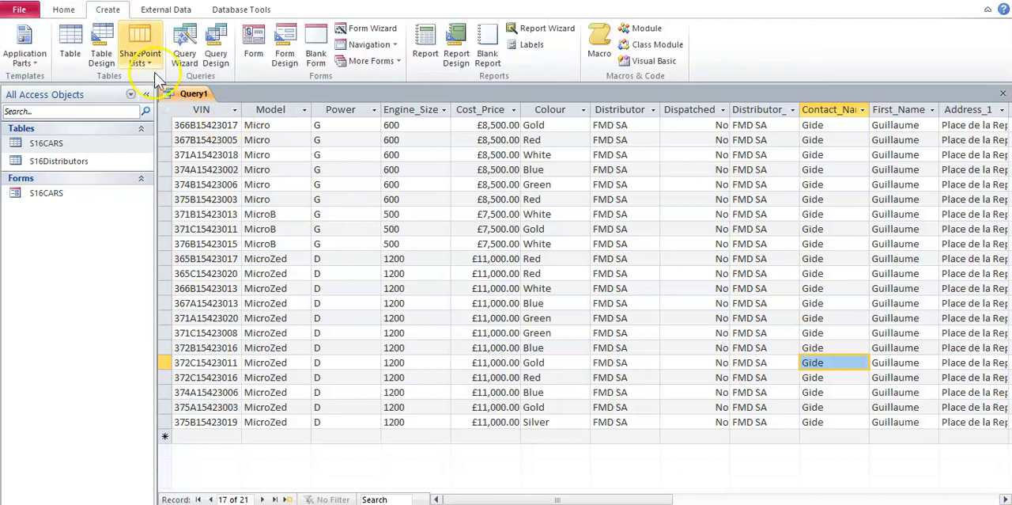
click(556, 40)
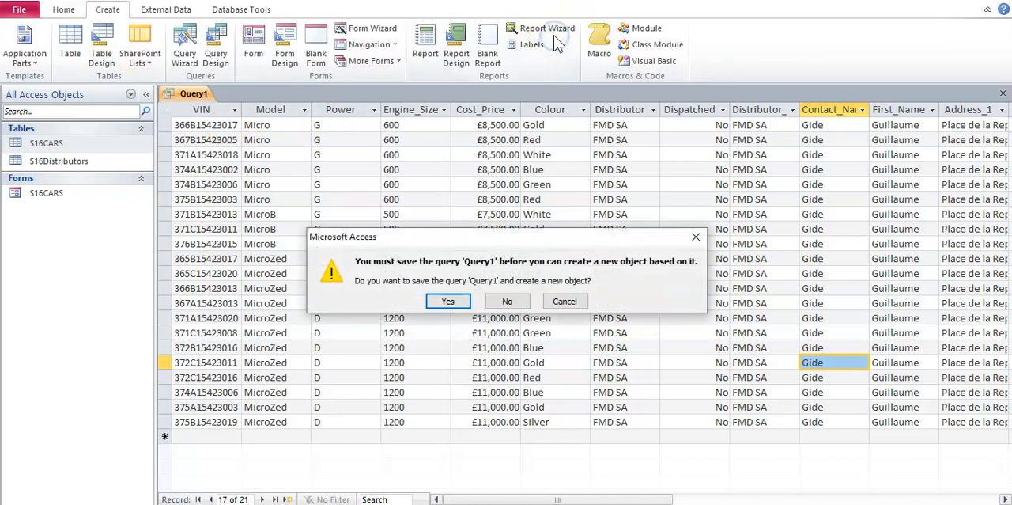
click(448, 311)
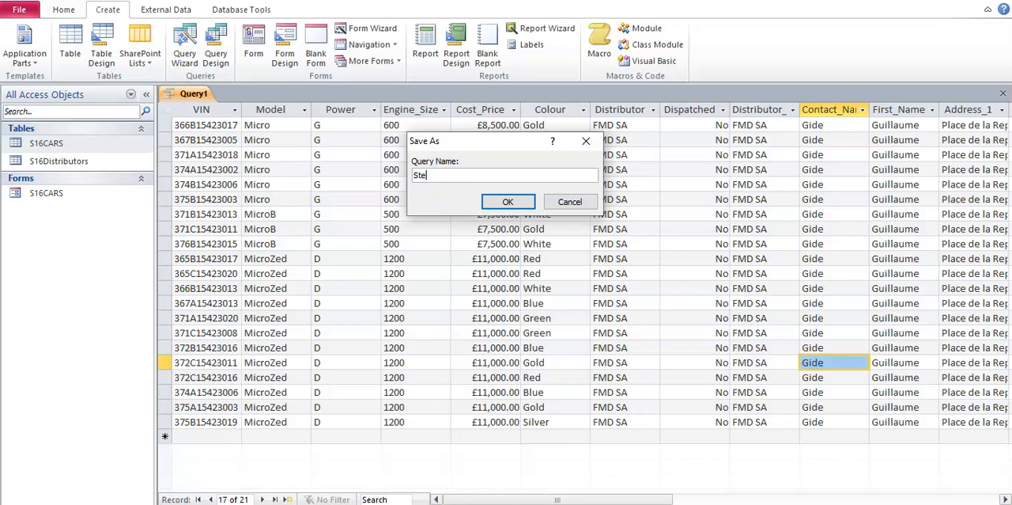
key(Return)
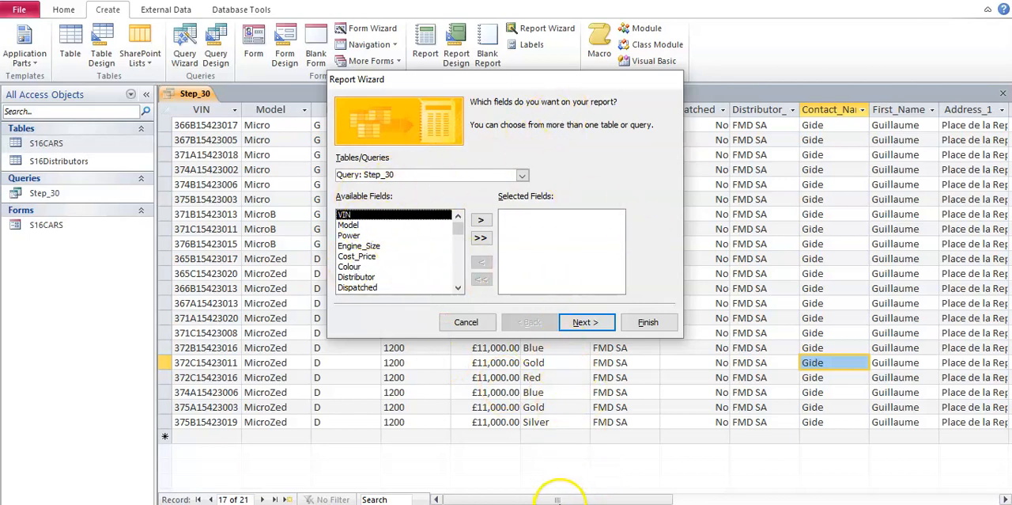
Step: Check the required fields in the Word task sheet and add VIN, Model and Cost_Price to the report in Access
click(561, 503)
drag(286, 288, 565, 290)
drag(287, 301, 736, 301)
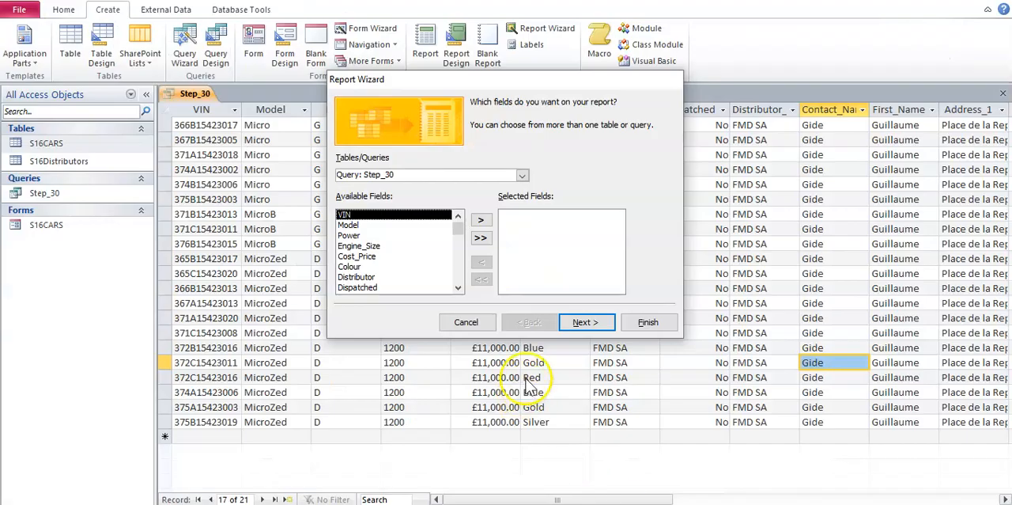
double_click(401, 220)
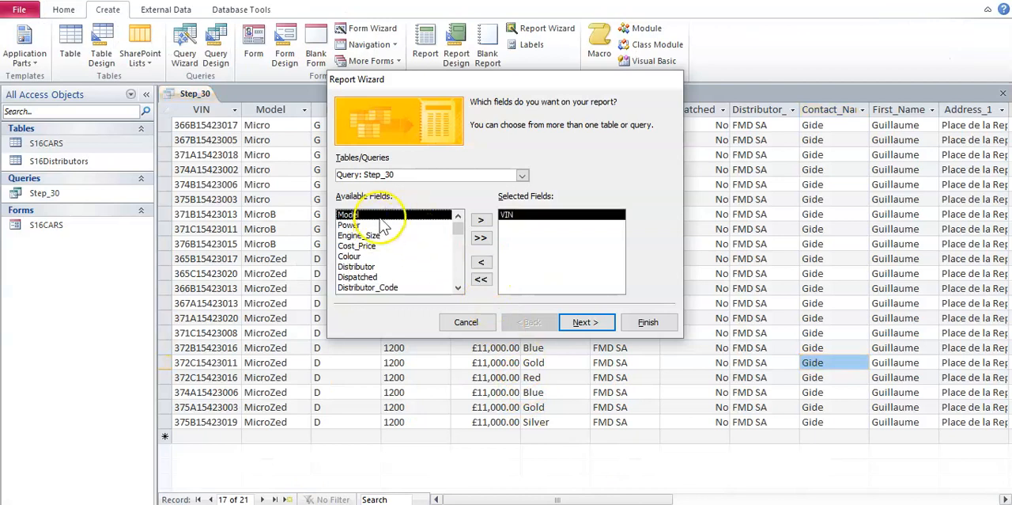
double_click(378, 215)
double_click(372, 236)
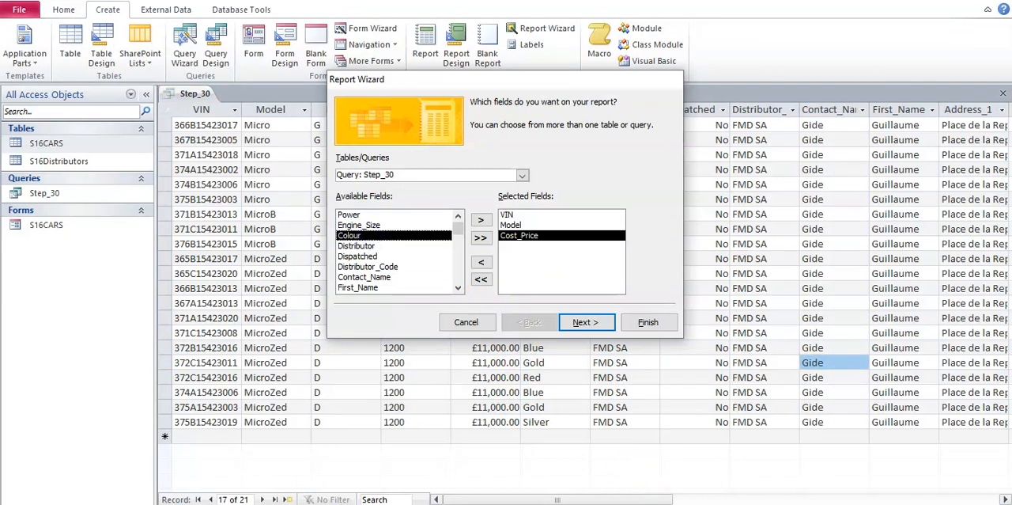
Step: Recheck the field list in the Word task sheet and add Contact_Name, Port and Order to the report's selected fields in Access
key(alt+Tab)
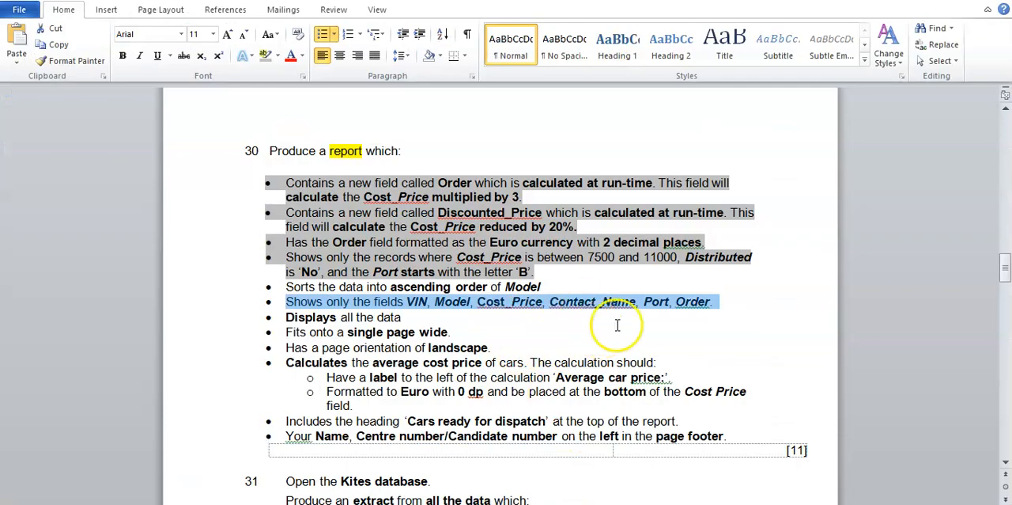
key(alt+Tab)
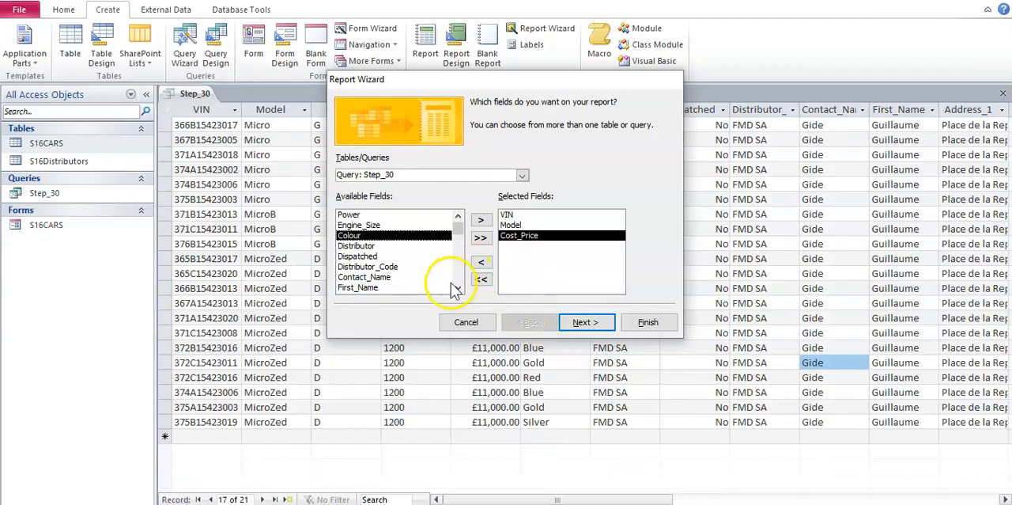
double_click(364, 276)
click(458, 288)
click(458, 288)
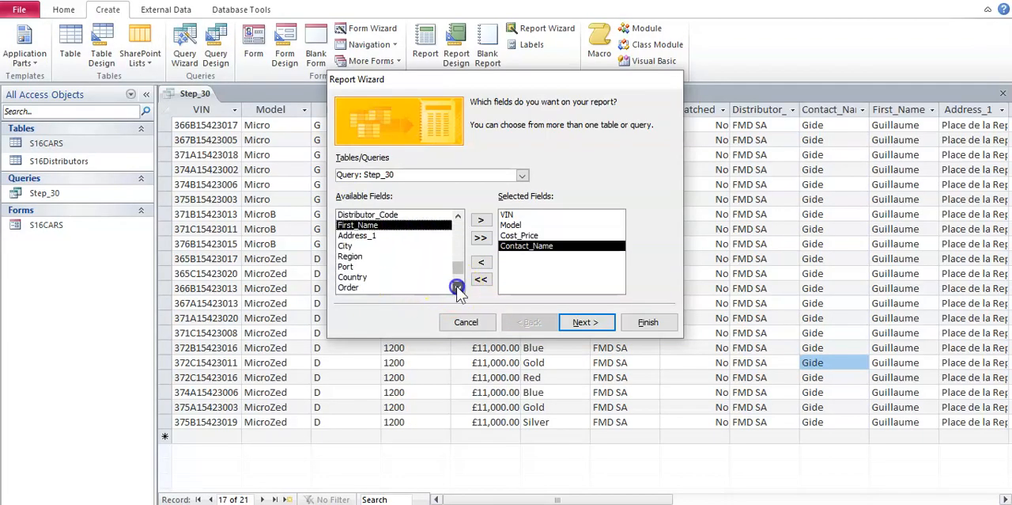
double_click(352, 267)
double_click(372, 277)
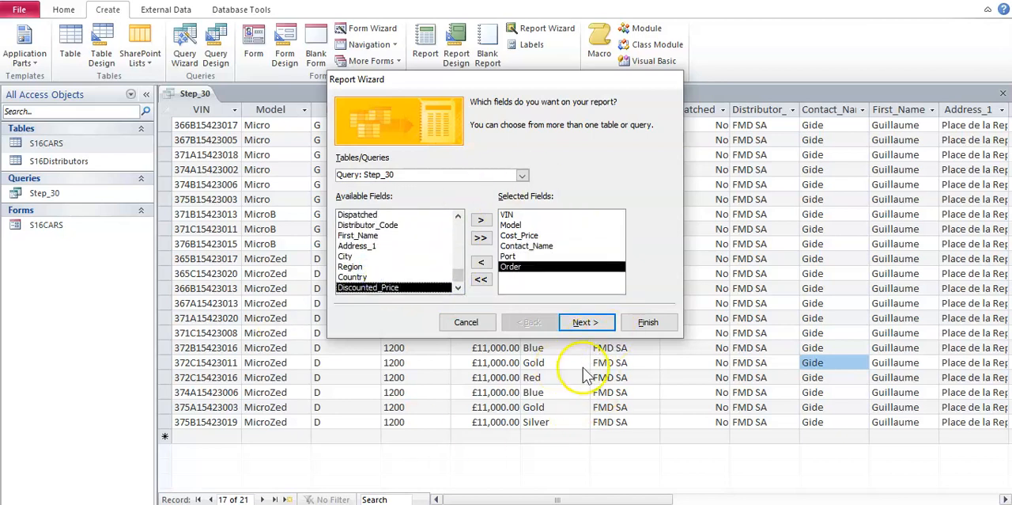
Step: Accept the field selection, keep the data viewed by S16CARS and continue without any grouping levels
click(585, 324)
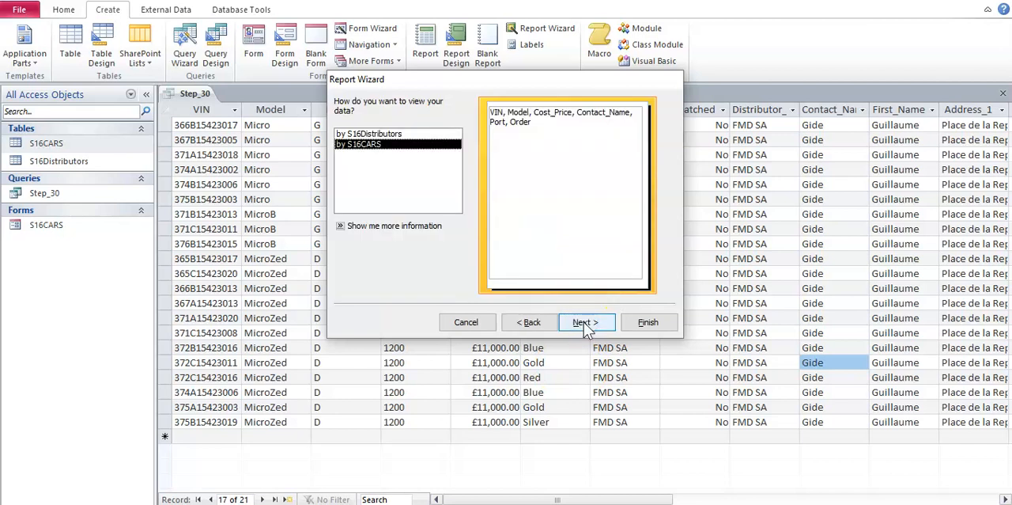
click(587, 322)
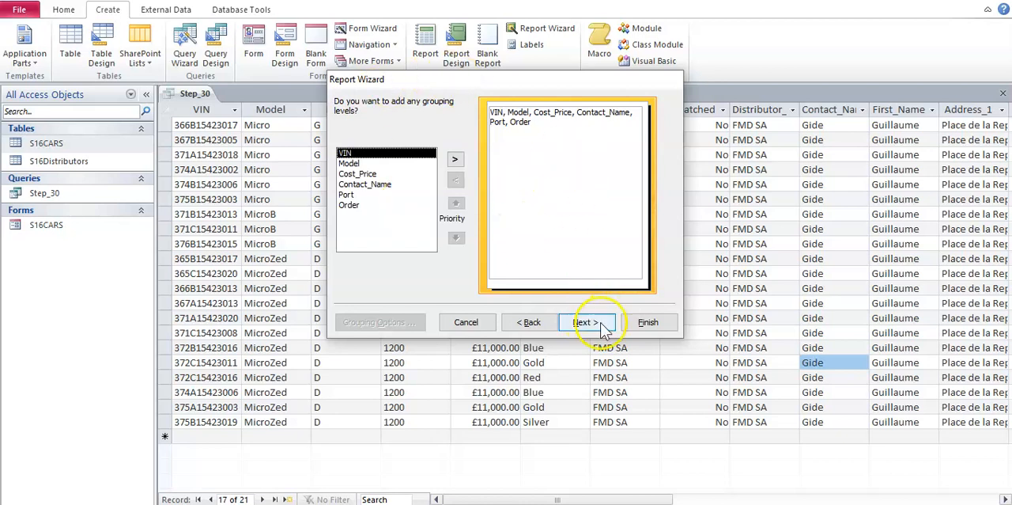
click(603, 327)
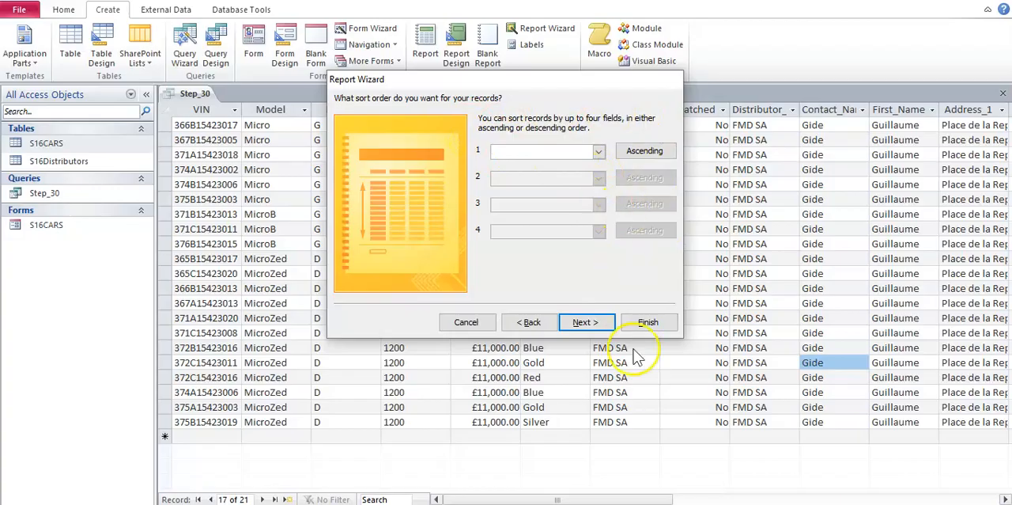
Step: Check the sort requirement in the Word task sheet and sort the report by Model in ascending order in Access
key(alt+Tab)
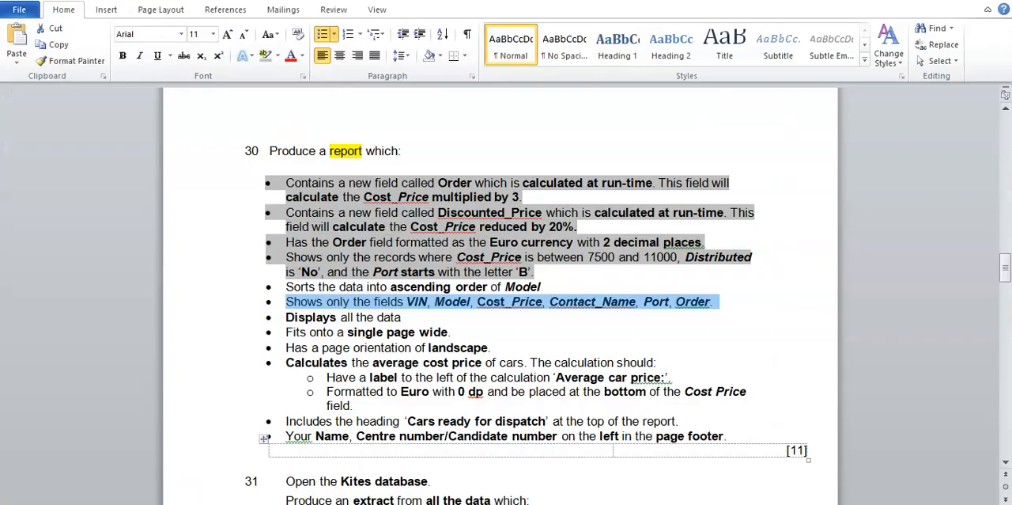
click(427, 316)
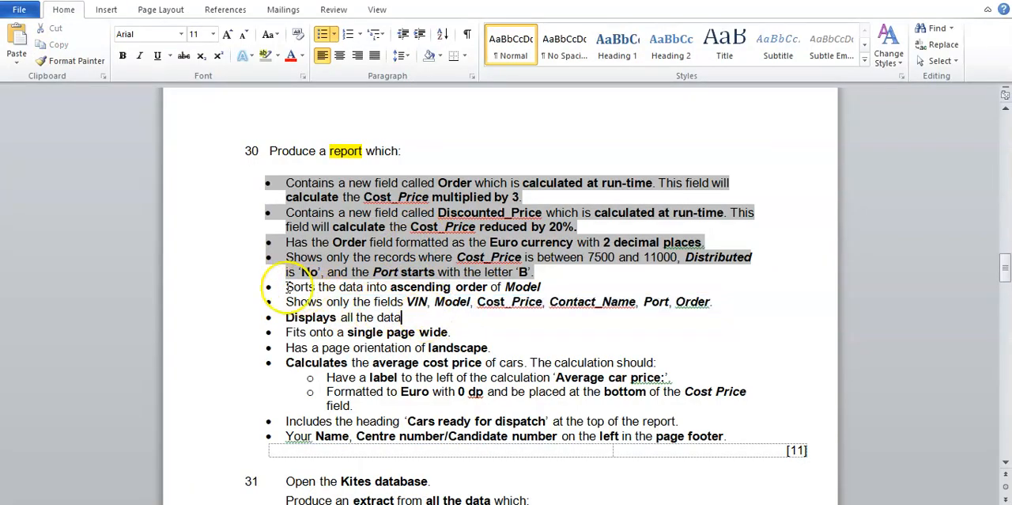
drag(285, 287, 537, 292)
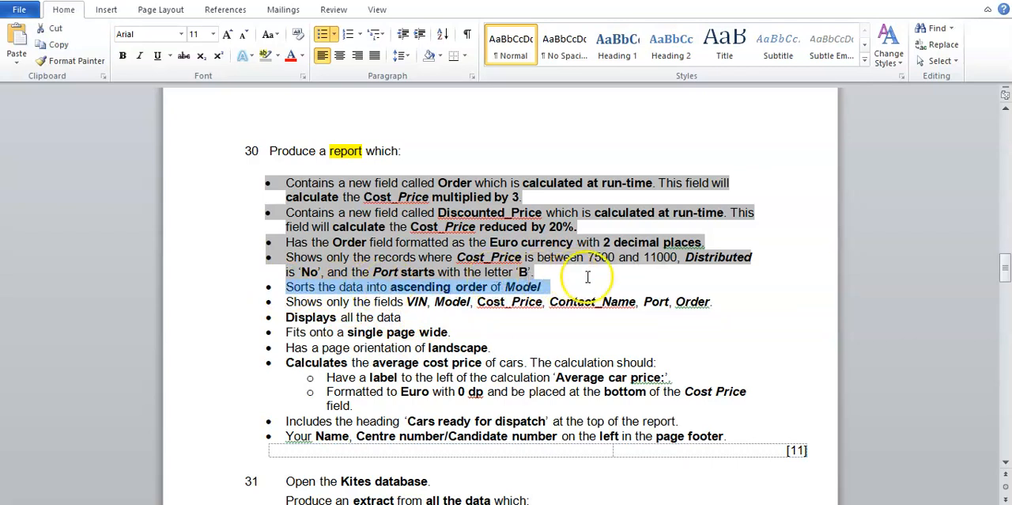
click(625, 503)
click(600, 151)
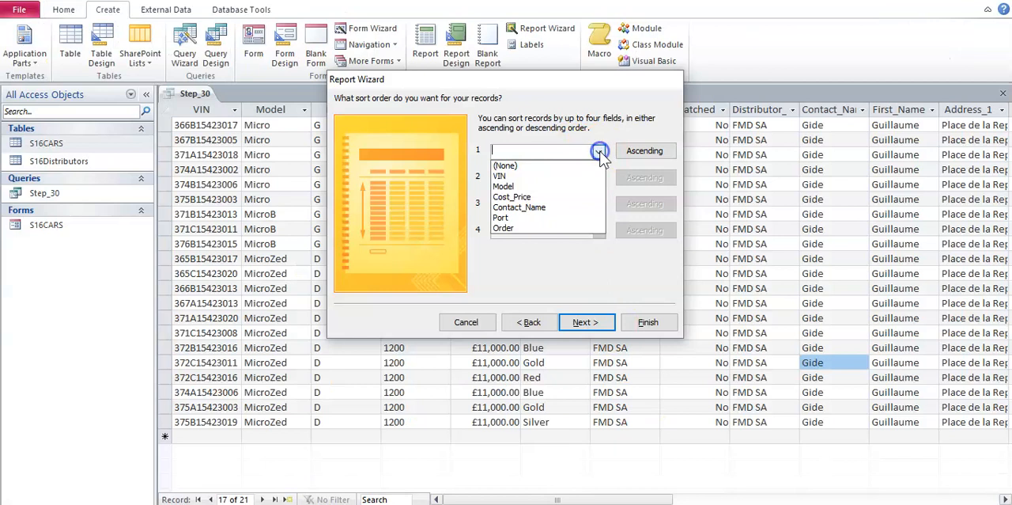
click(573, 186)
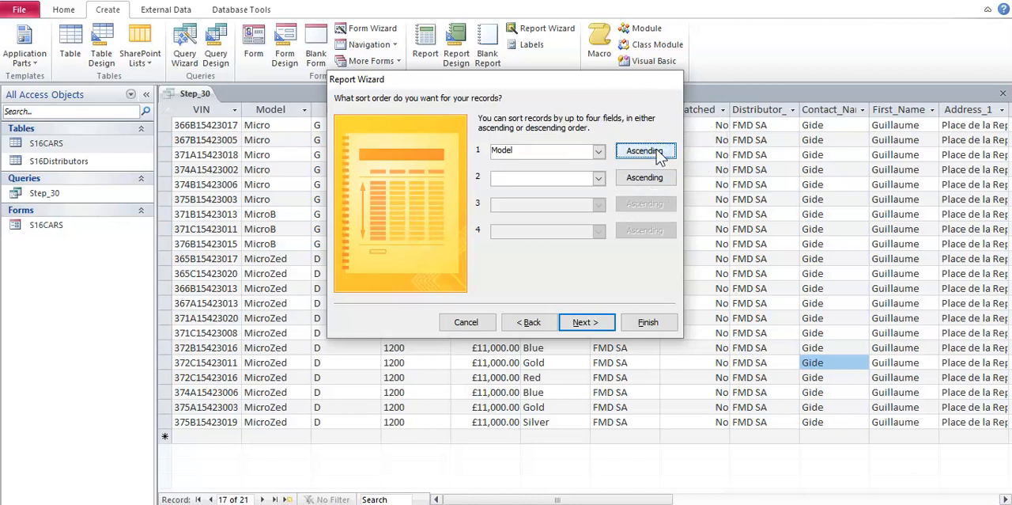
click(589, 322)
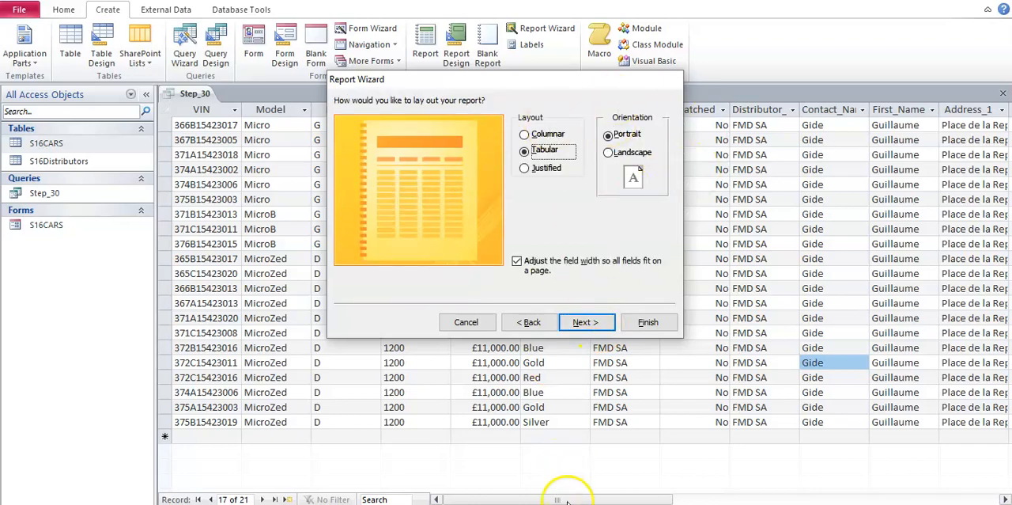
Step: Check the orientation requirement in the Word task sheet and set the tabular report to landscape in Access
key(alt+Tab)
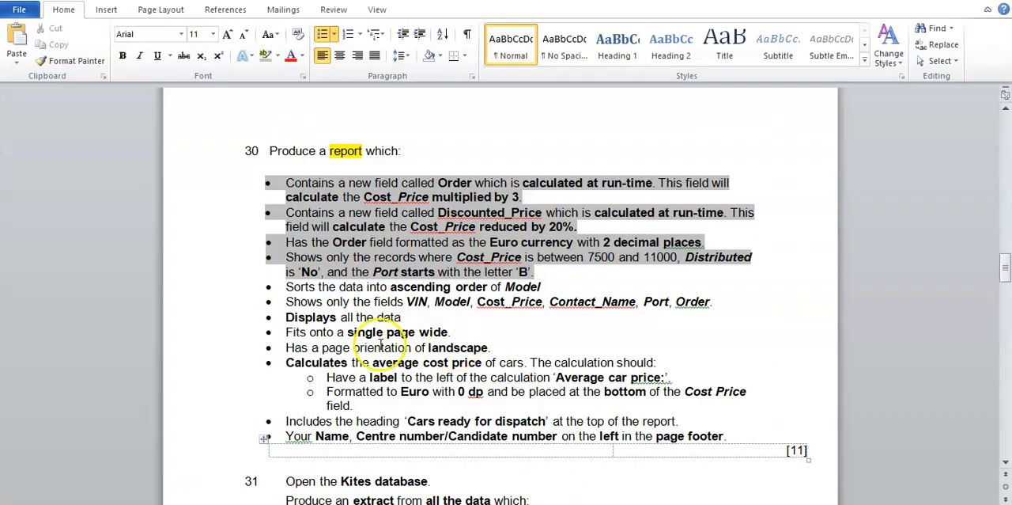
drag(265, 348, 500, 348)
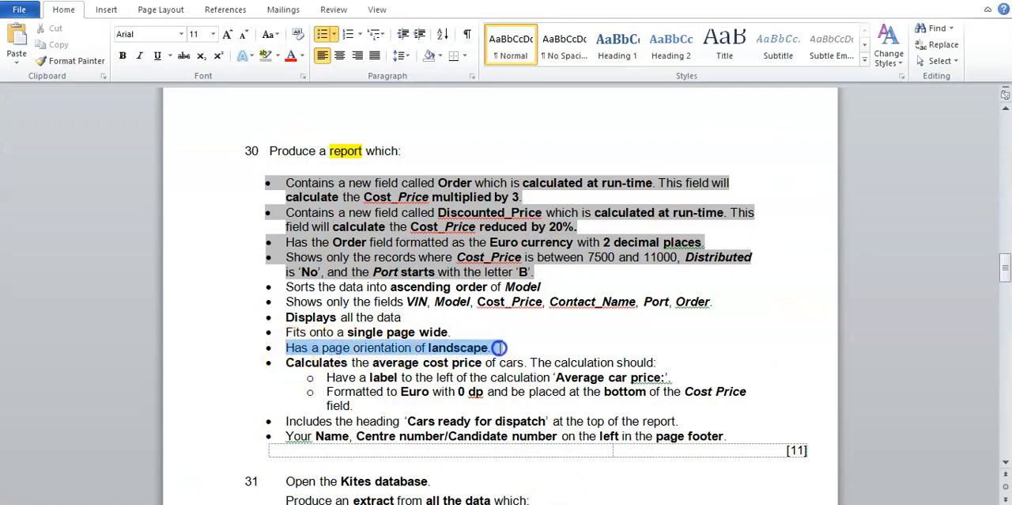
key(alt+Tab)
click(631, 157)
click(586, 322)
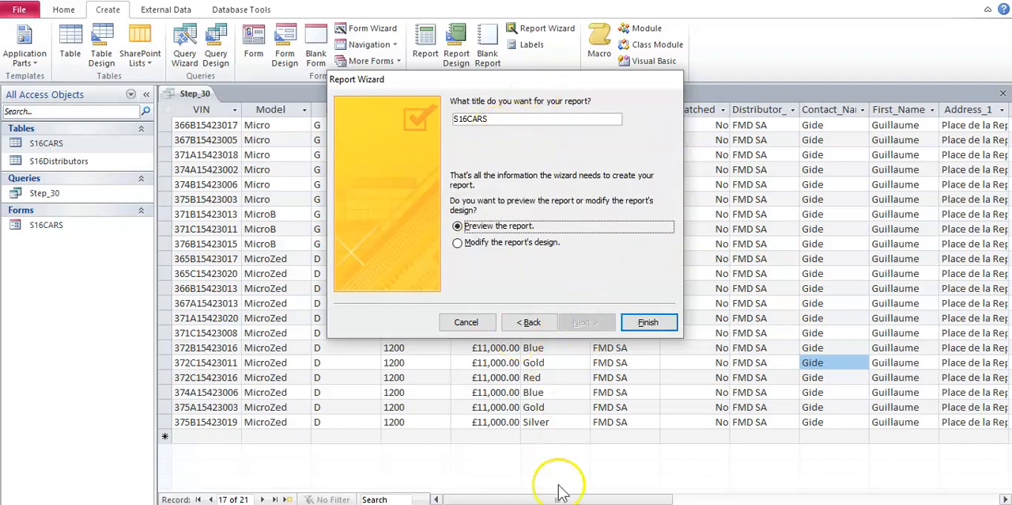
Step: Check the heading in the Word task sheet, title the report "Cars ready for dispatch" in Access and finish the wizard with a preview
key(alt+Tab)
click(505, 345)
drag(285, 421, 529, 423)
click(581, 424)
key(alt+Tab)
key(shift+Tab)
text(Cars ready for dispatch)
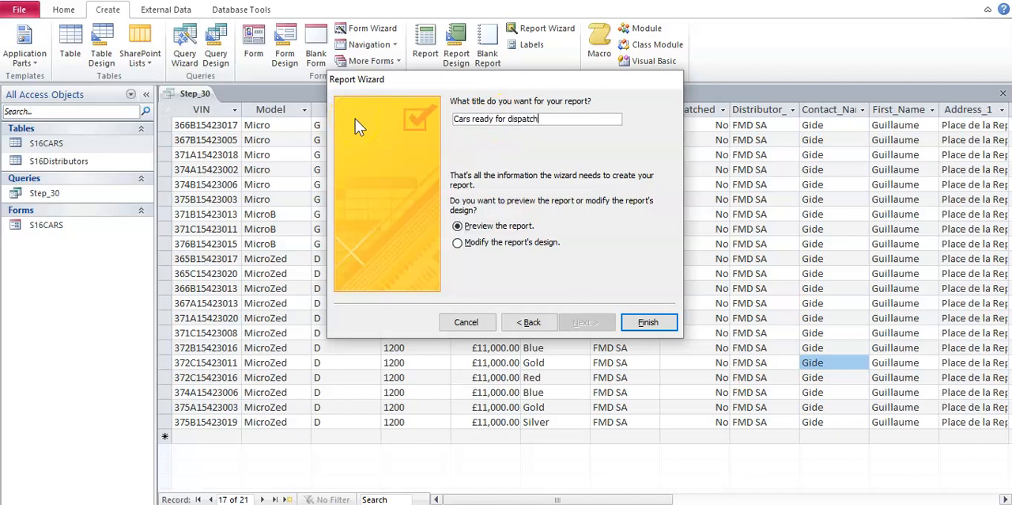
click(648, 322)
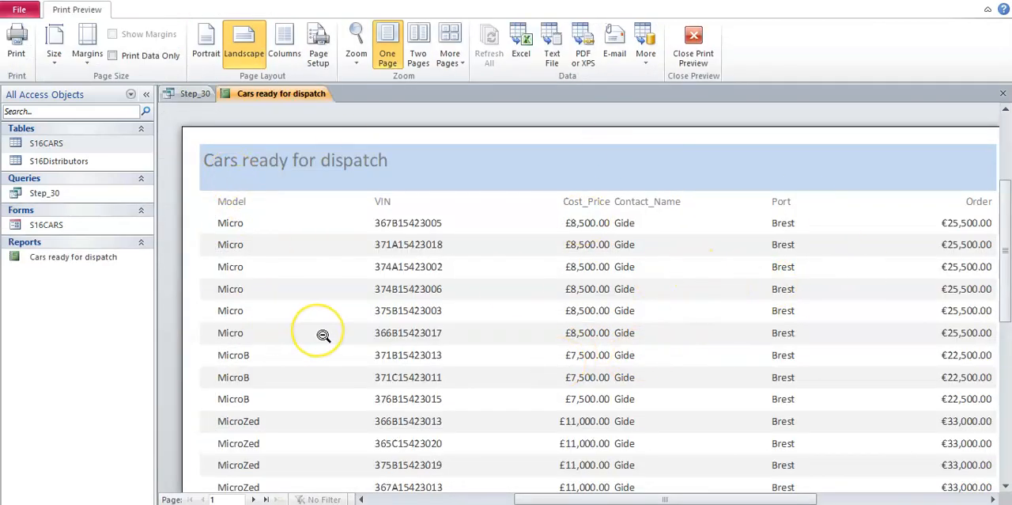
Step: Close the report's print preview and switch the report to Layout View
click(686, 58)
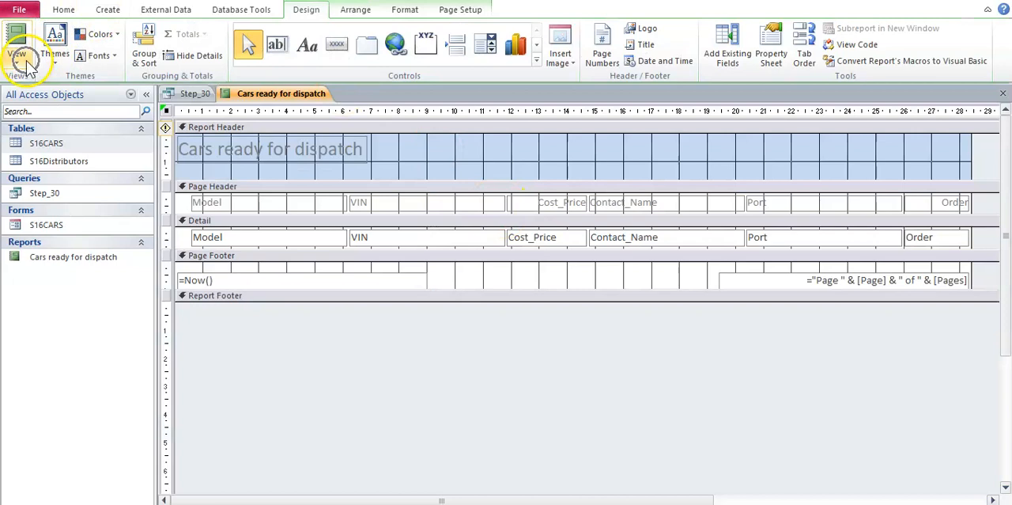
click(24, 65)
click(49, 150)
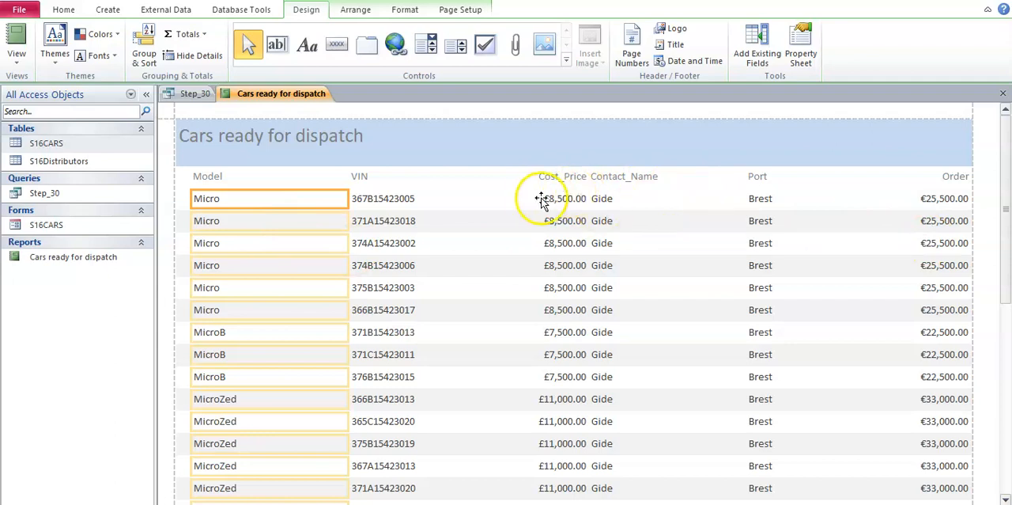
click(413, 245)
click(563, 255)
click(560, 201)
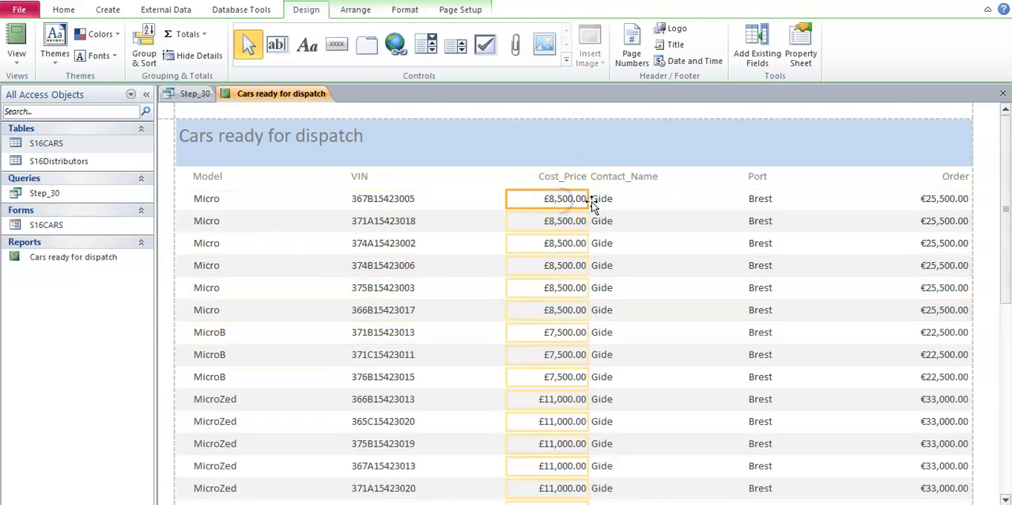
click(925, 208)
click(379, 177)
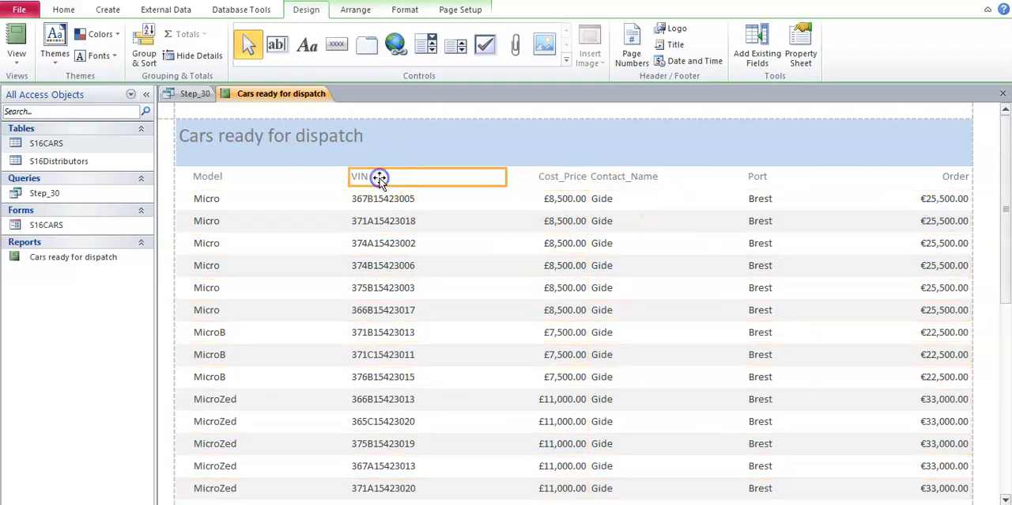
Step: Try narrowing the Order column from its left edge and widen it again until the full amounts fit
click(934, 199)
drag(905, 200, 935, 197)
click(877, 135)
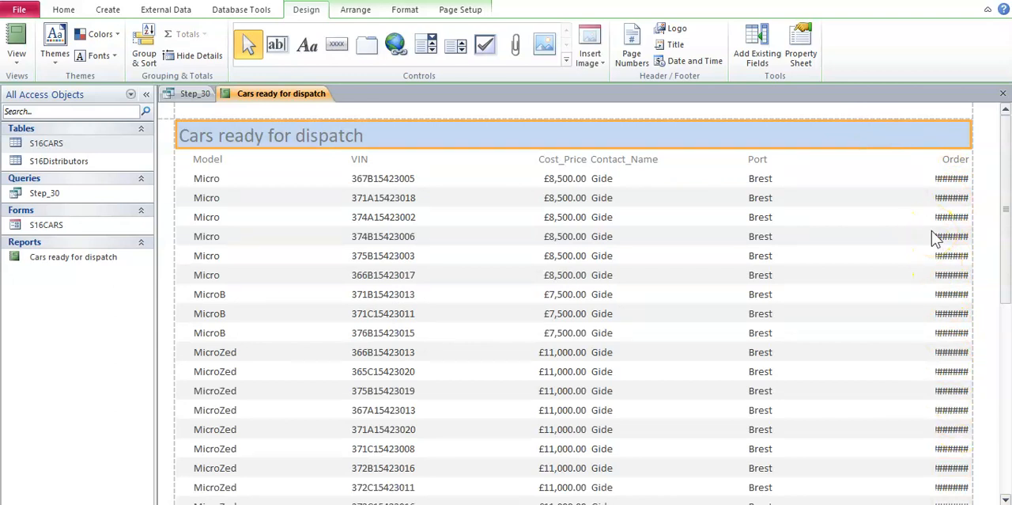
click(957, 197)
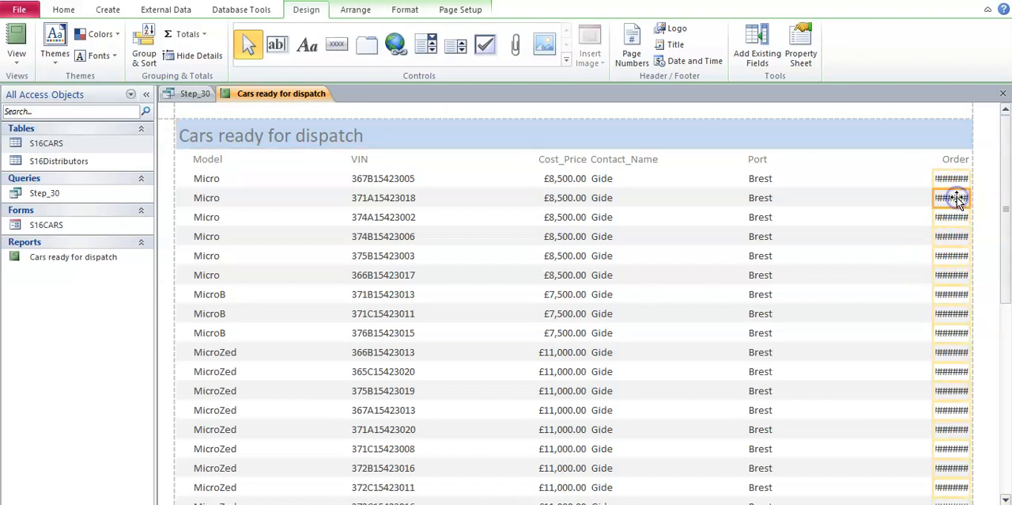
drag(935, 178, 901, 182)
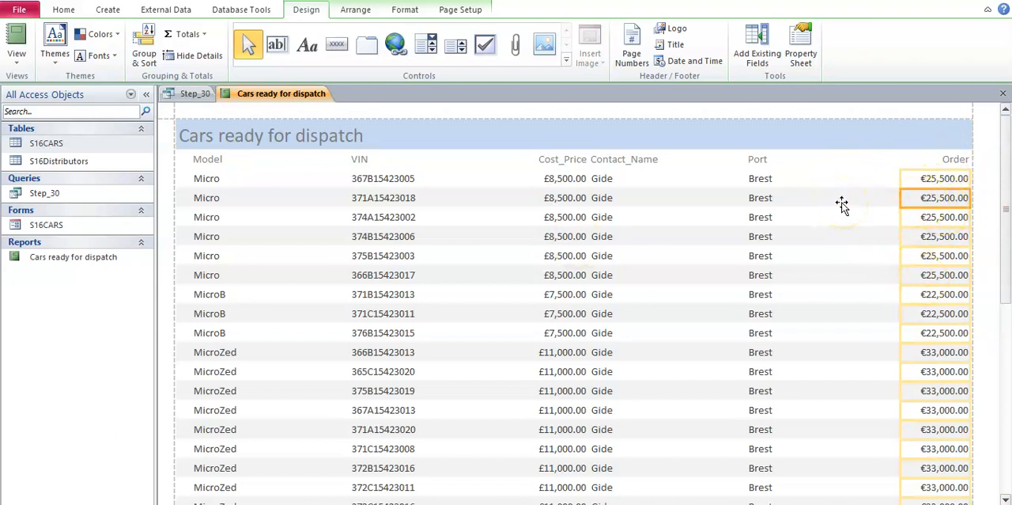
Step: Select the Order column with its heading, widen both from their inner edge, and shift the column inward from the report's edge
click(956, 203)
click(948, 188)
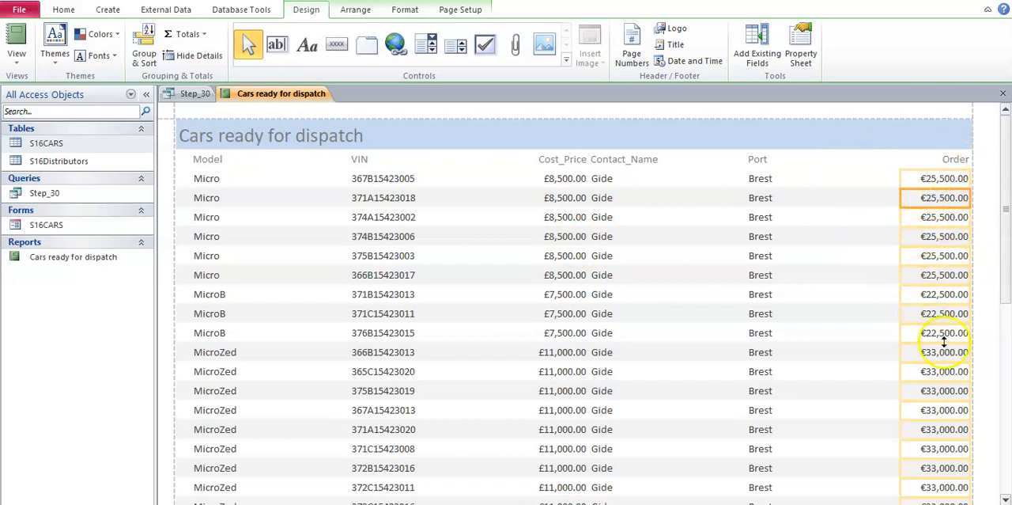
shift+click(954, 162)
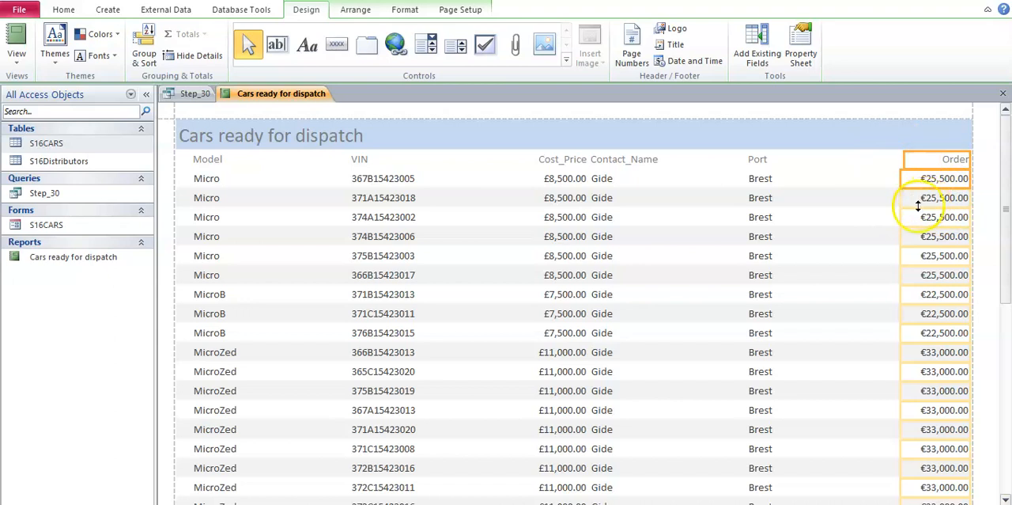
mouse_move(900, 202)
mouse_down()
mouse_move(917, 201)
mouse_move(886, 199)
mouse_up()
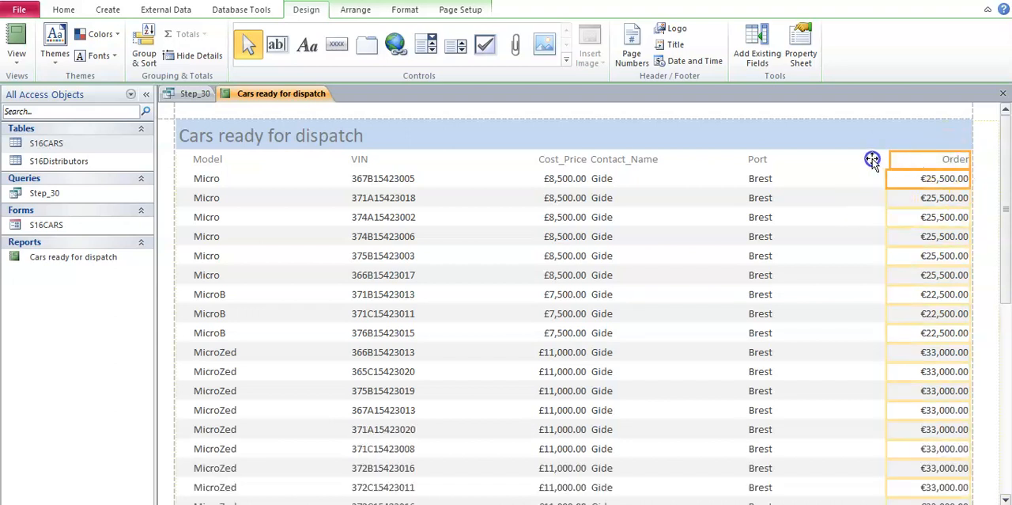
drag(855, 160, 828, 161)
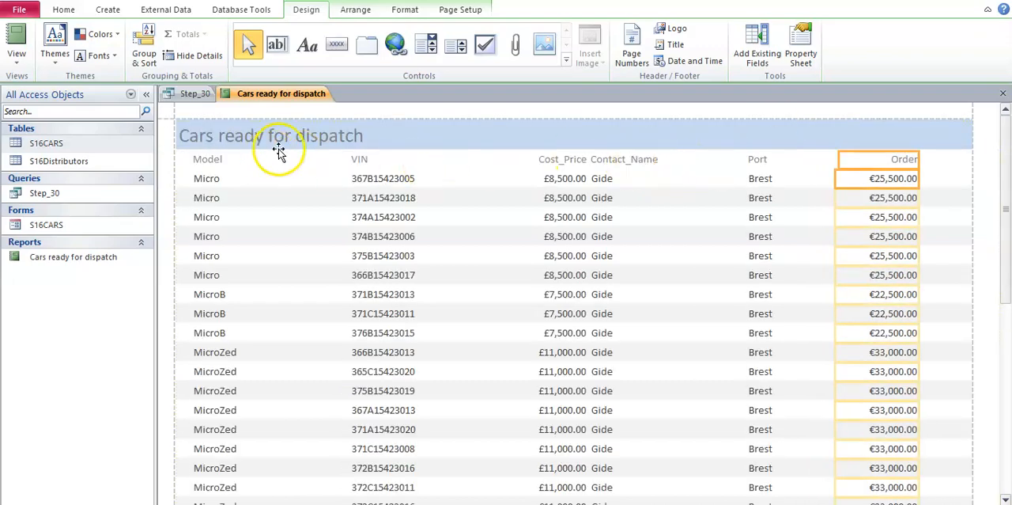
Step: Narrow the Model column with its heading, and move the VIN column with its heading closer to it
click(247, 155)
shift+click(233, 181)
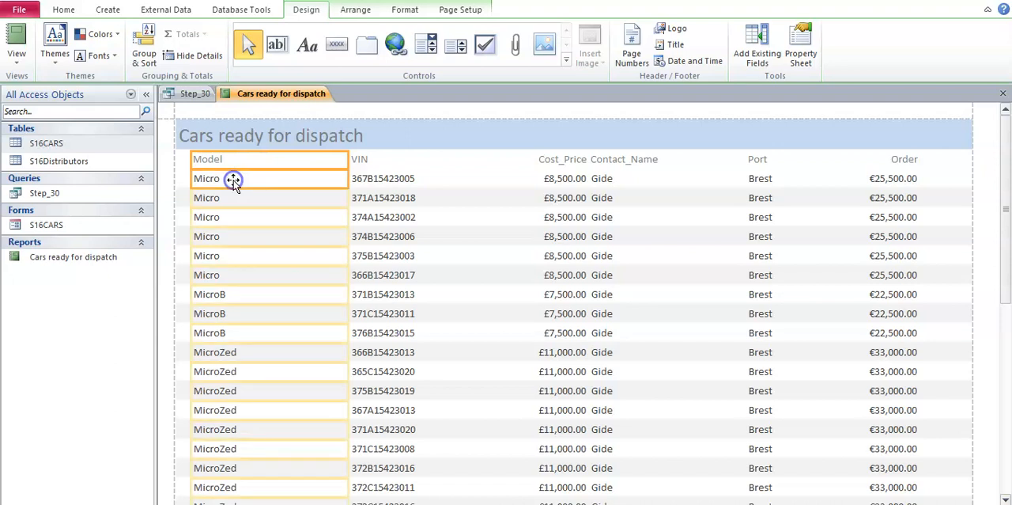
drag(346, 161, 304, 164)
click(356, 159)
shift+click(359, 180)
key(Left)
key(Left)
key(Left)
key(Left)
key(Left)
key(Left)
key(Left)
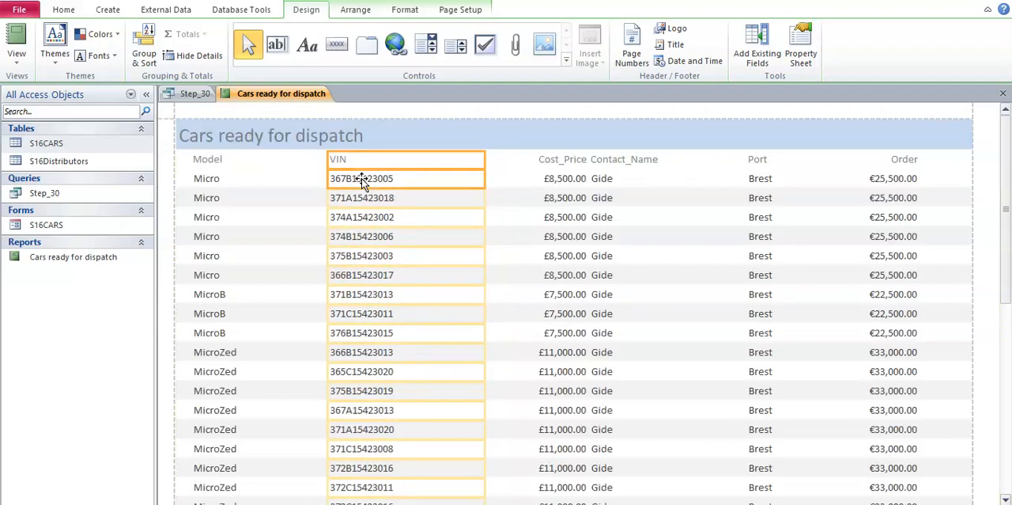
Step: Move the Cost_Price column and its heading away from Contact_Name, closer to the VIN column
click(569, 159)
shift+click(568, 178)
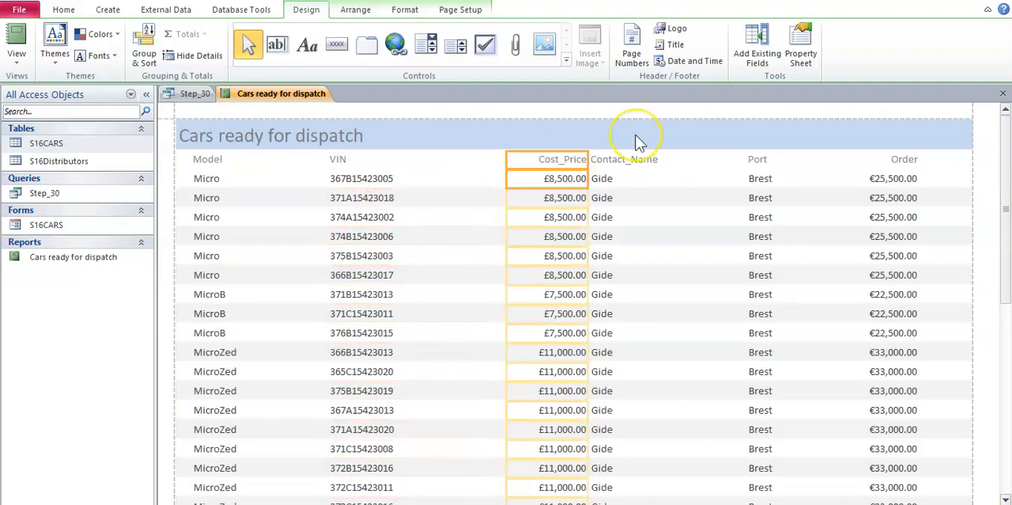
key(Left)
key(Left)
key(Left)
key(Left)
key(Left)
key(Left)
key(Left)
key(Left)
key(Left)
key(Left)
key(Left)
key(Left)
key(Left)
key(Left)
key(Left)
key(Left)
key(Left)
Step: Narrow the Port column with its heading and move it away from Order, closer to Contact_Name
click(751, 160)
shift+click(769, 177)
drag(904, 159, 842, 157)
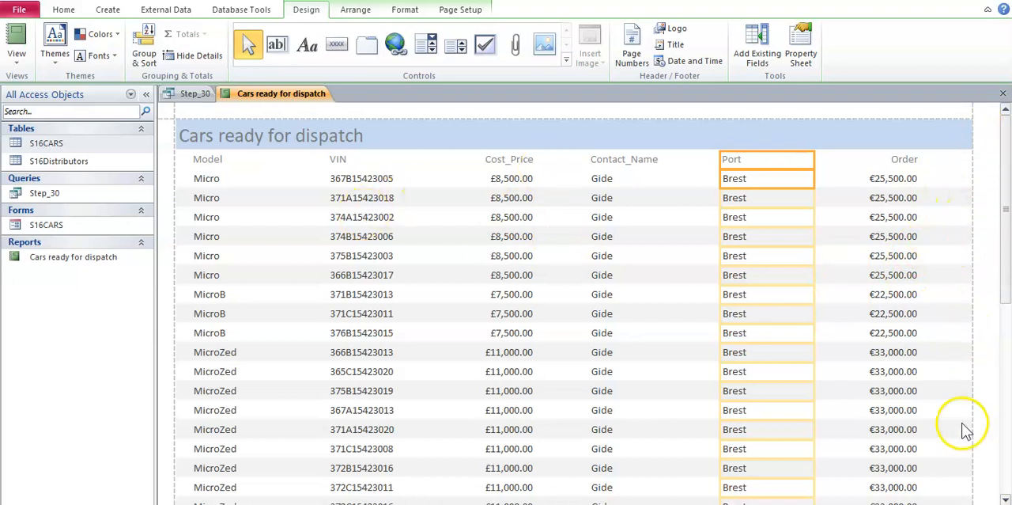
Step: Switch to the Word task sheet and review question 30's sorting, field list, data display, single-page-width and landscape requirements
key(alt+Tab)
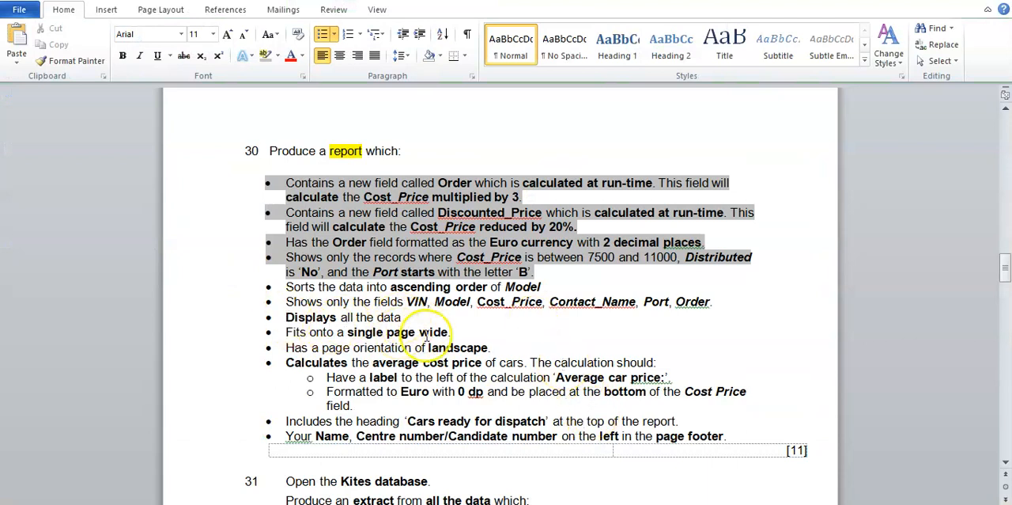
drag(291, 289, 684, 291)
drag(408, 304, 690, 303)
click(295, 317)
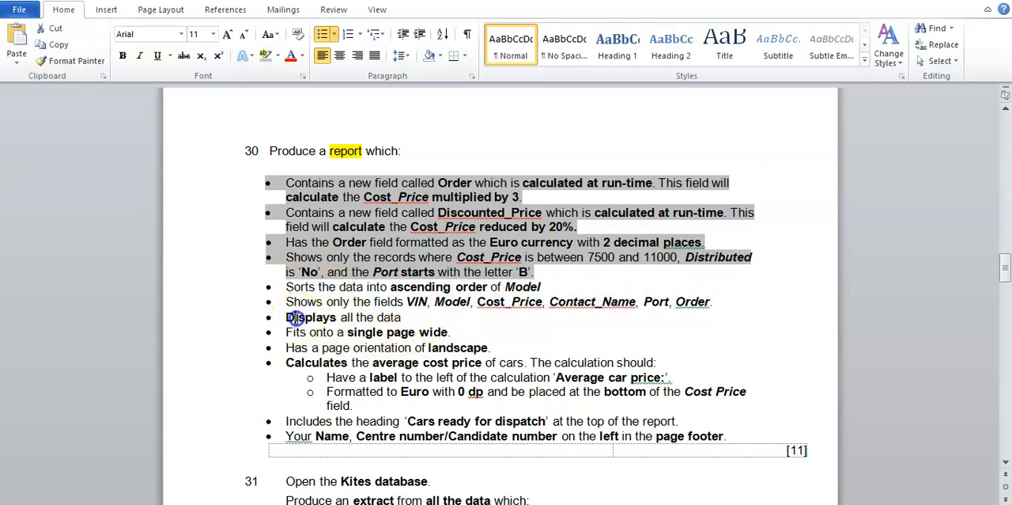
drag(295, 317, 398, 316)
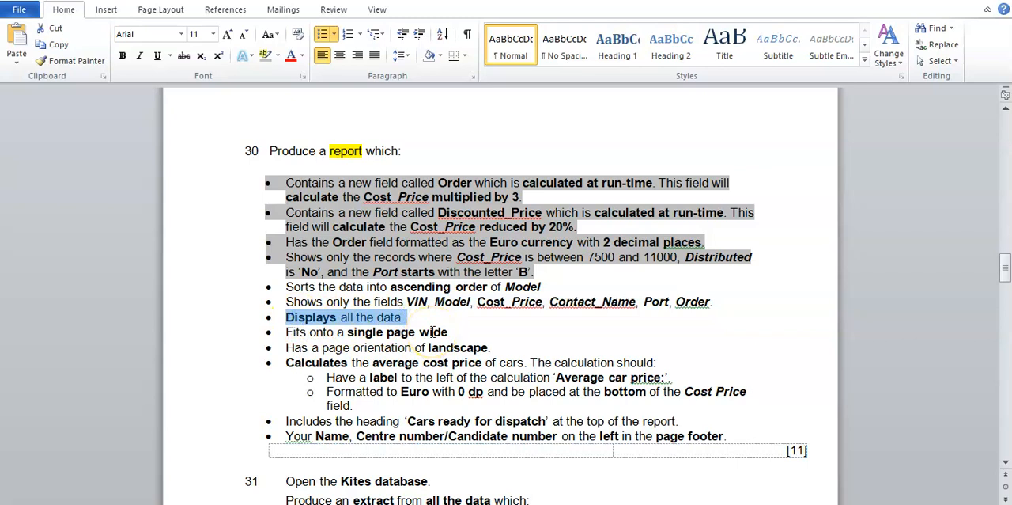
click(427, 331)
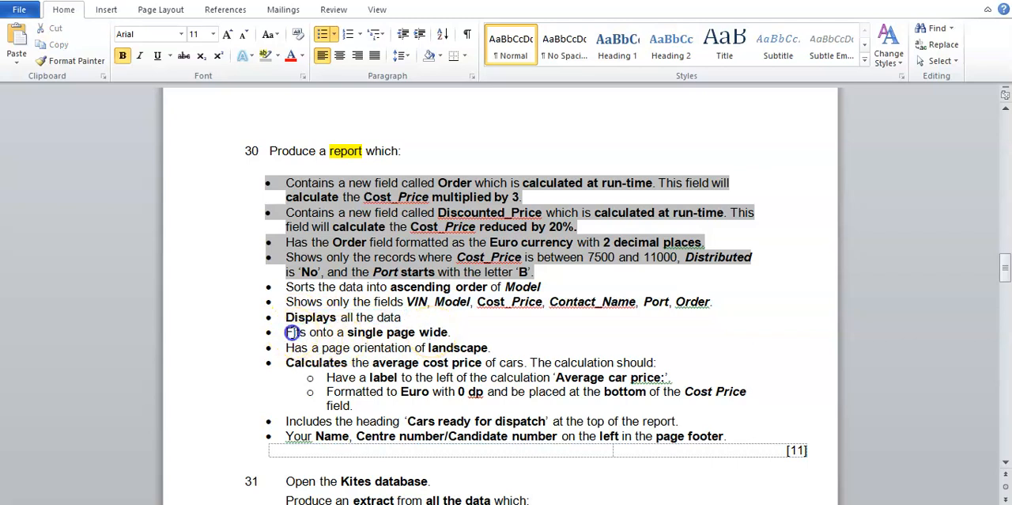
drag(286, 332, 462, 332)
click(461, 331)
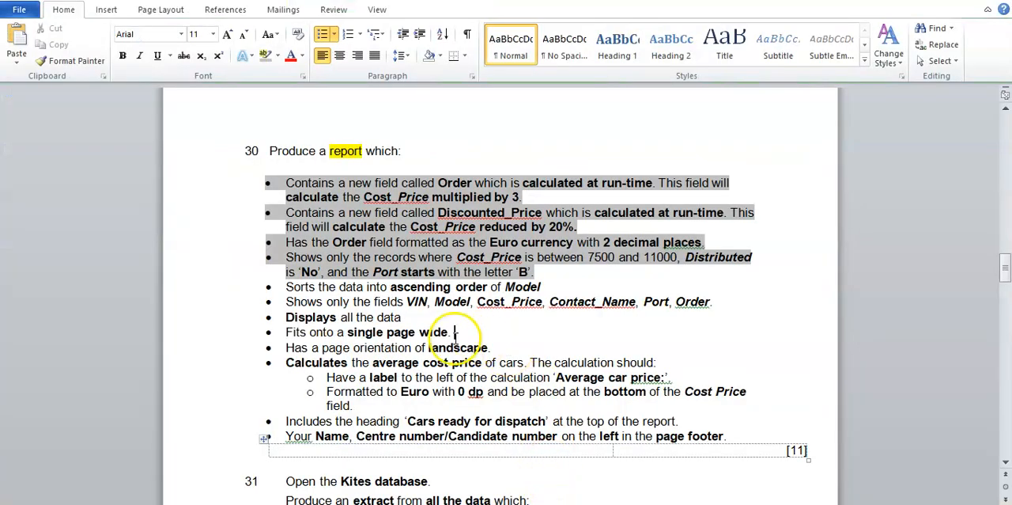
double_click(441, 347)
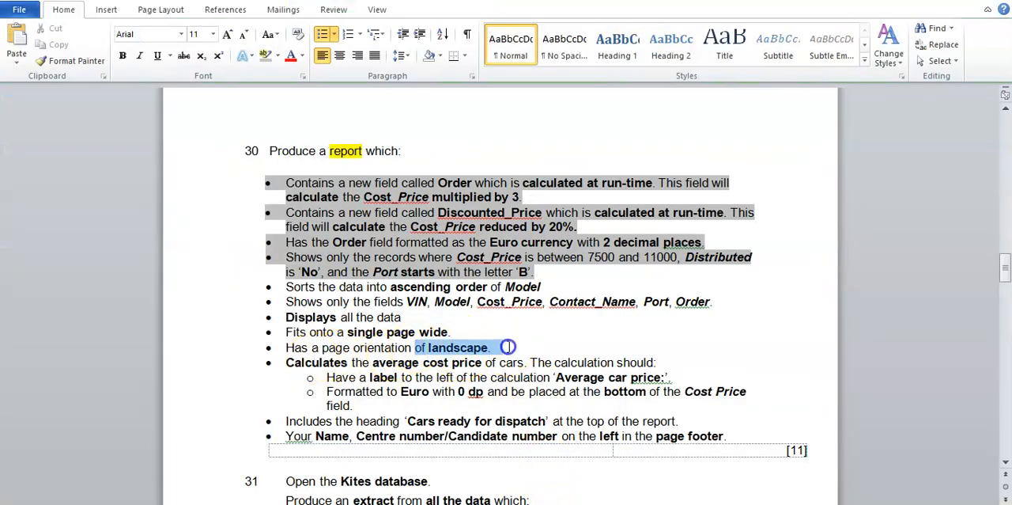
click(418, 301)
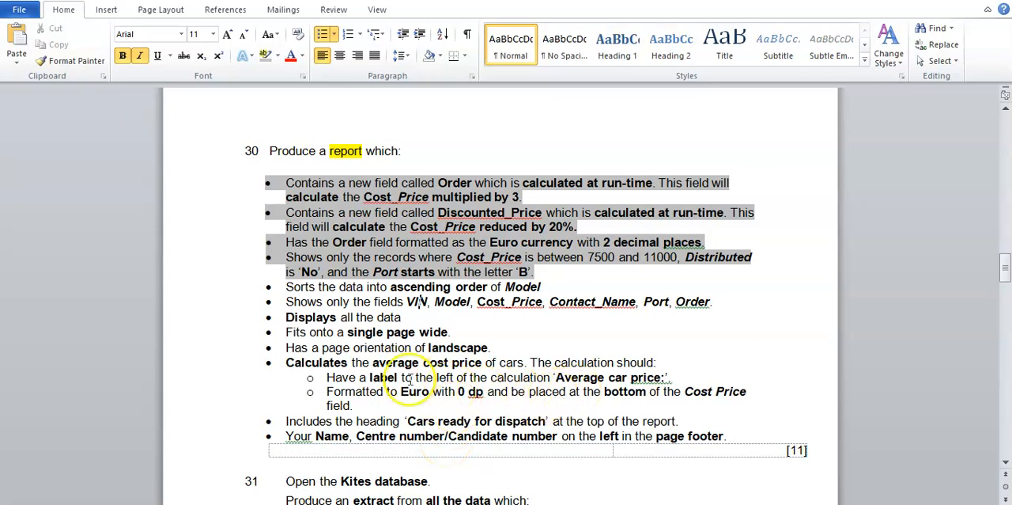
Step: Read the average cost price requirements in the task sheet, covering the calculation's label, Euro format and placement
drag(335, 378, 353, 405)
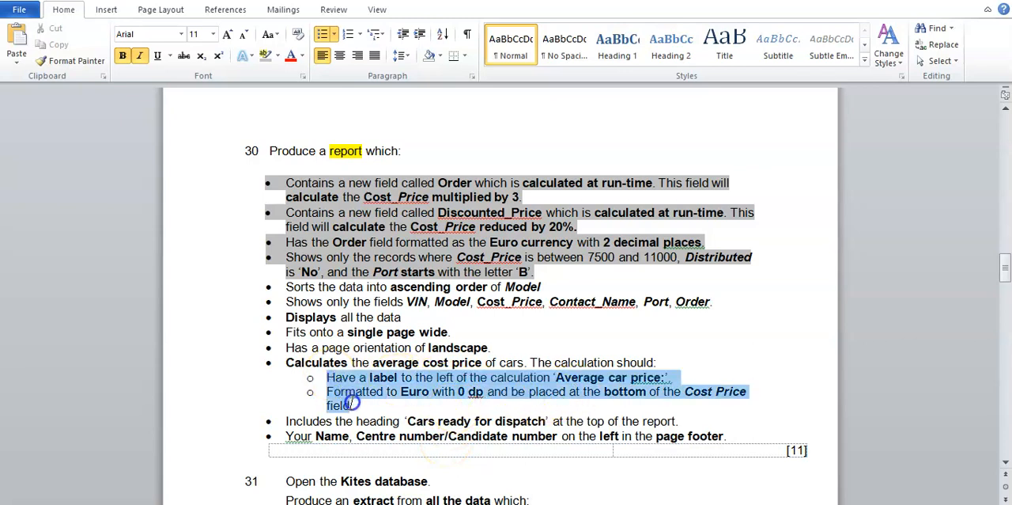
click(410, 320)
drag(286, 363, 667, 368)
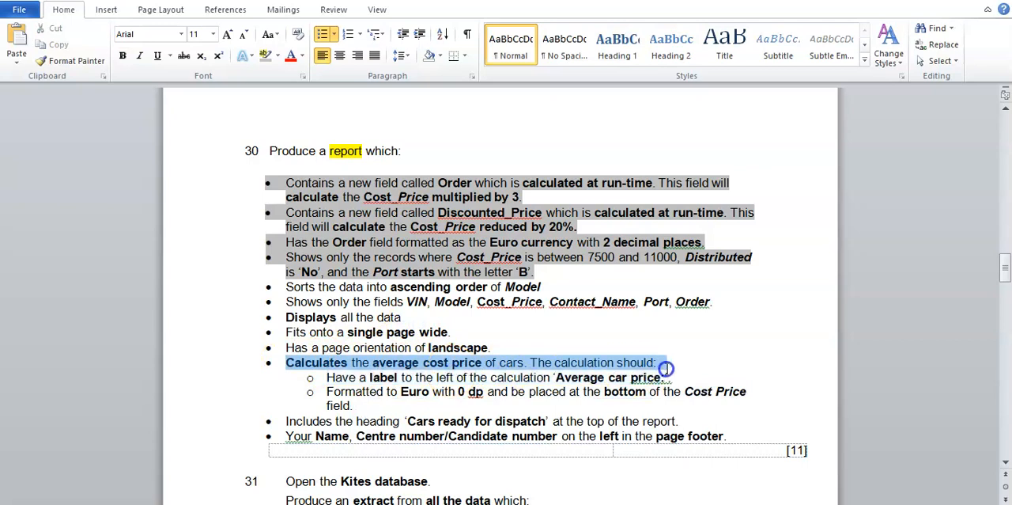
click(548, 327)
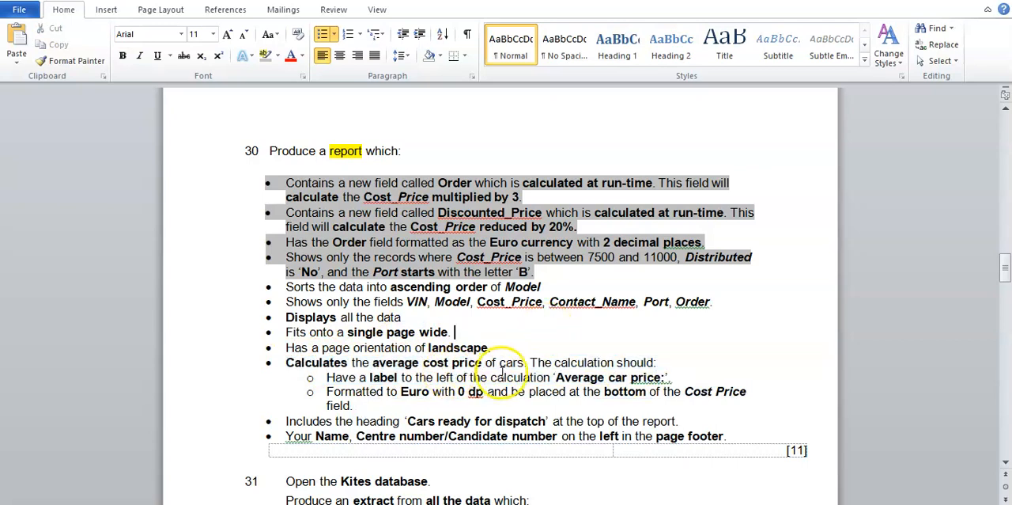
drag(327, 378, 519, 378)
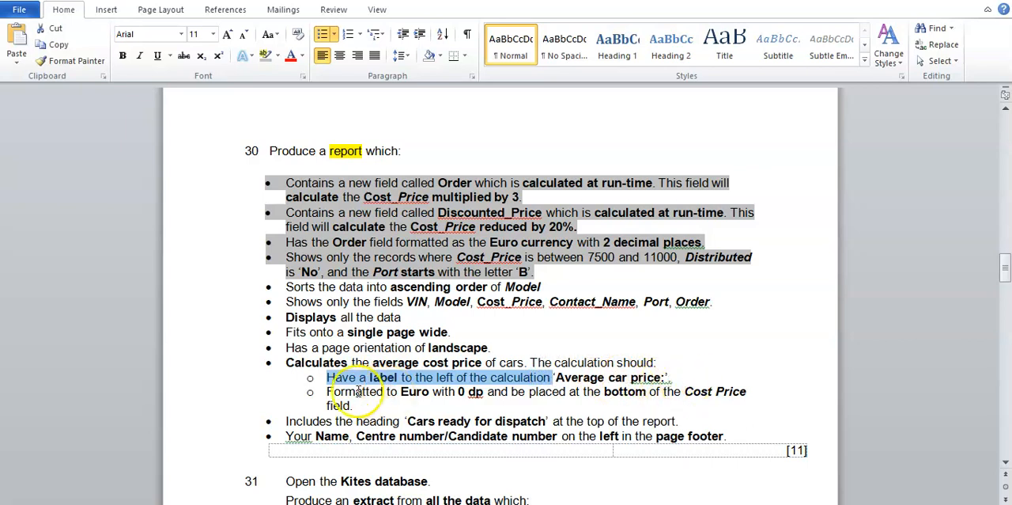
drag(327, 391, 427, 393)
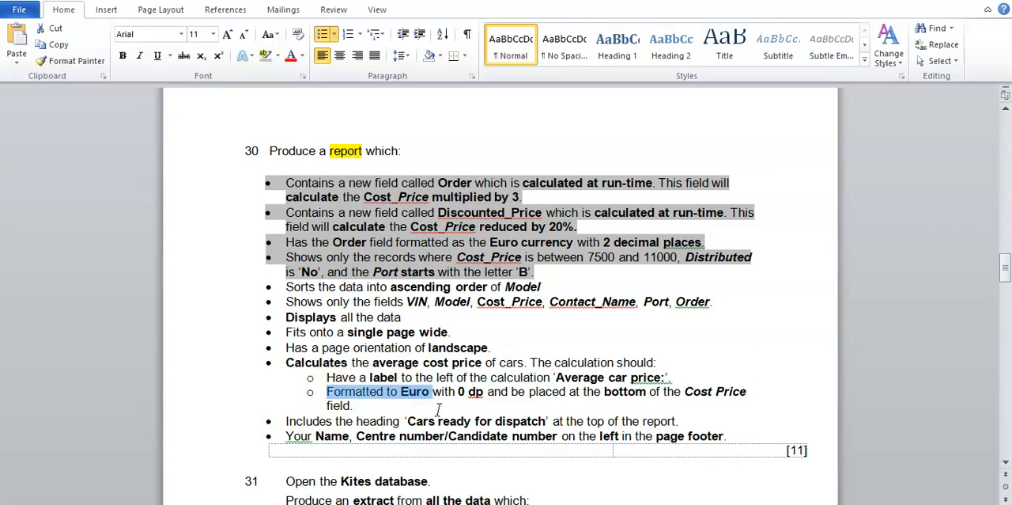
click(439, 409)
drag(511, 392, 751, 397)
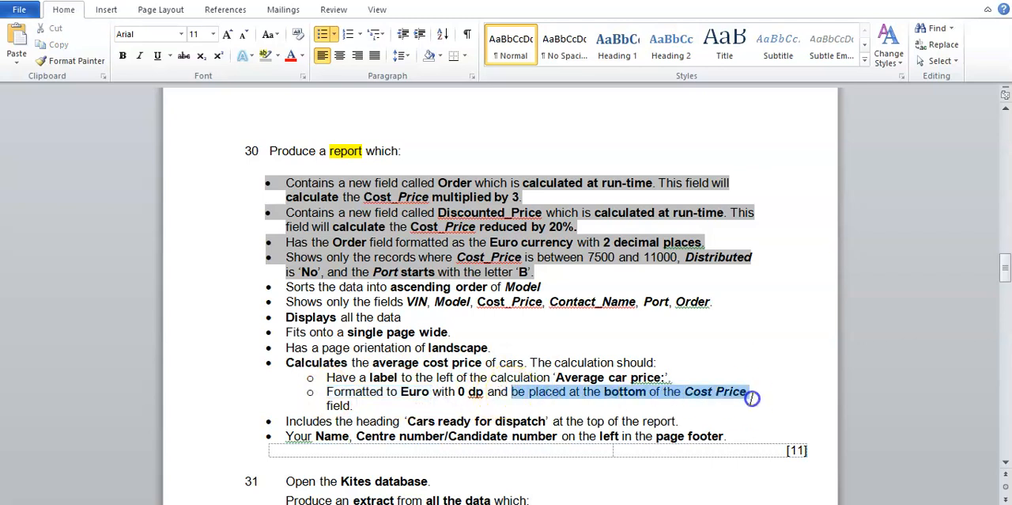
click(693, 413)
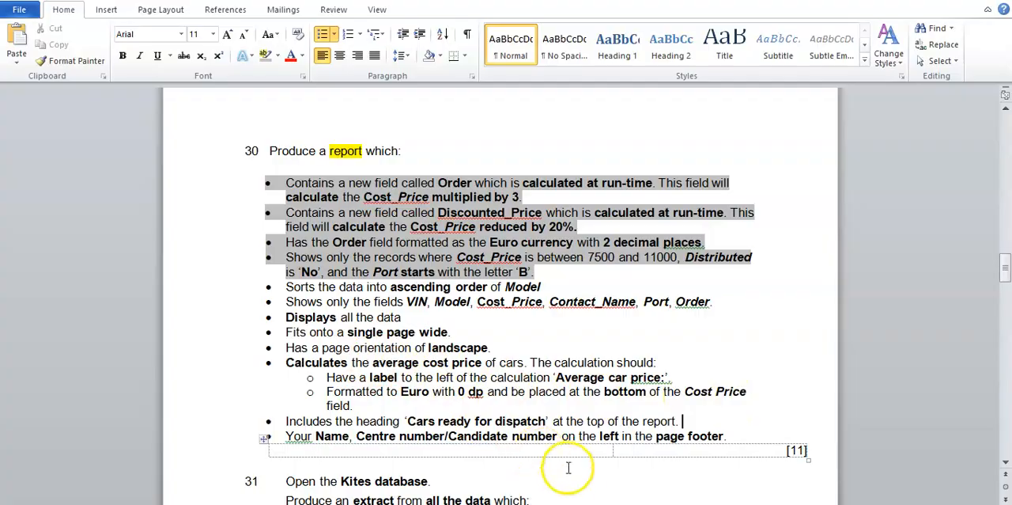
Step: Switch back to Access, add an Average total for the Cost_Price column and select it at the end of the report
click(597, 504)
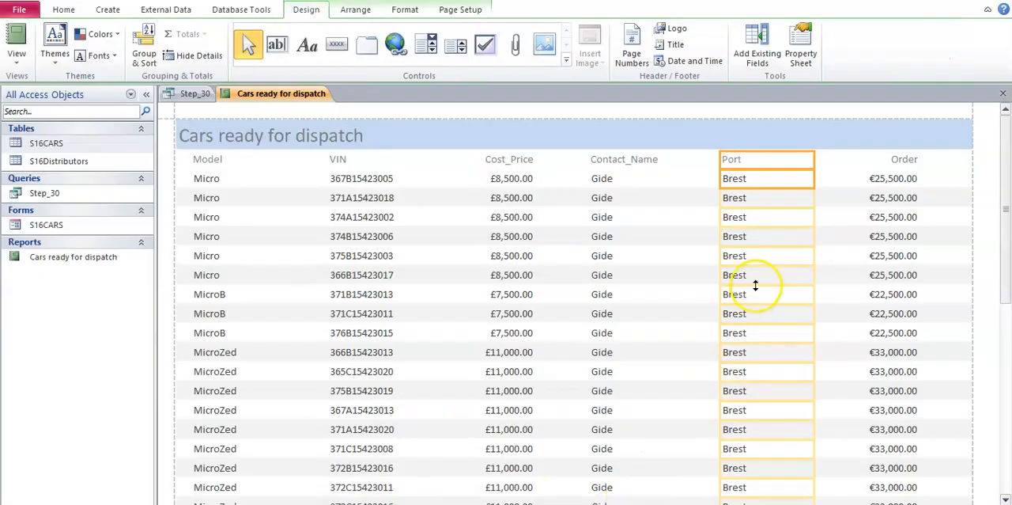
click(516, 180)
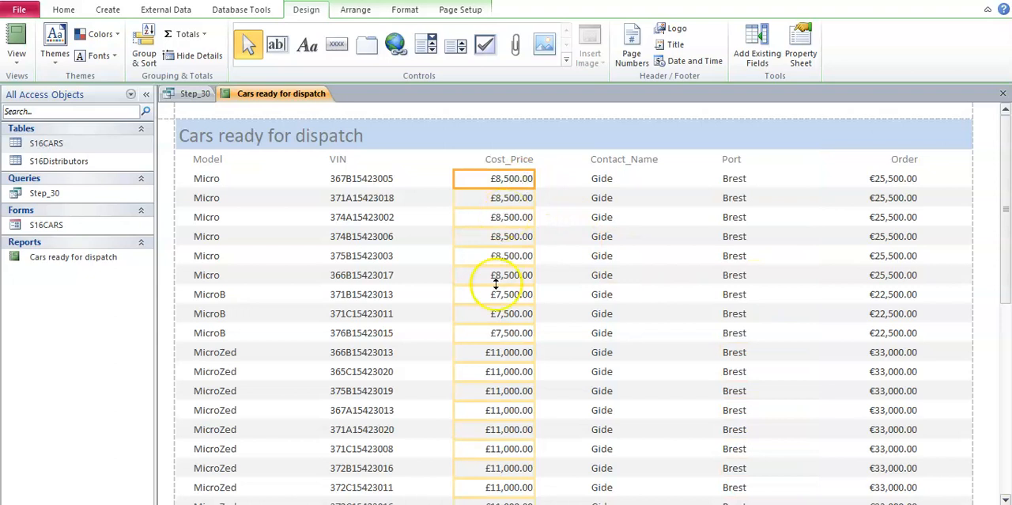
right_click(511, 182)
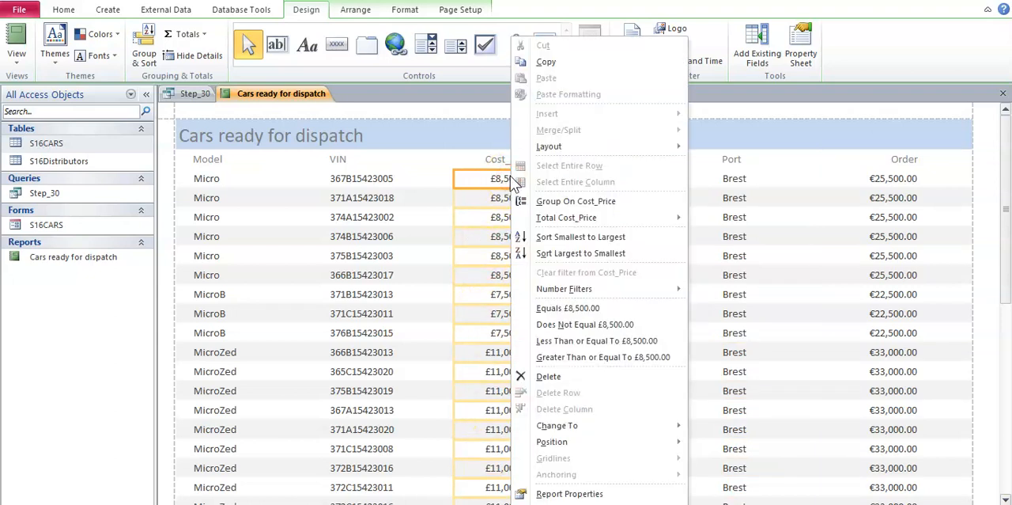
mouse_move(617, 214)
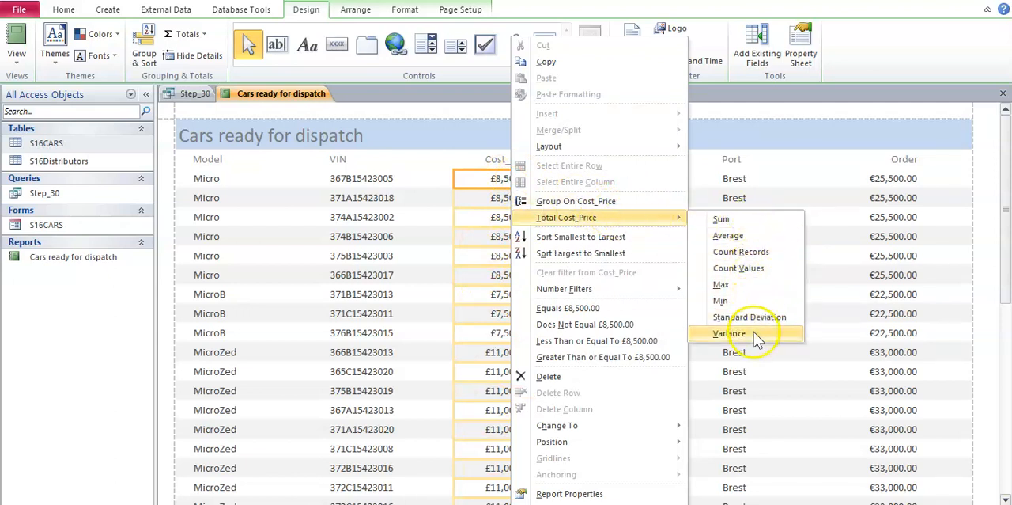
click(728, 236)
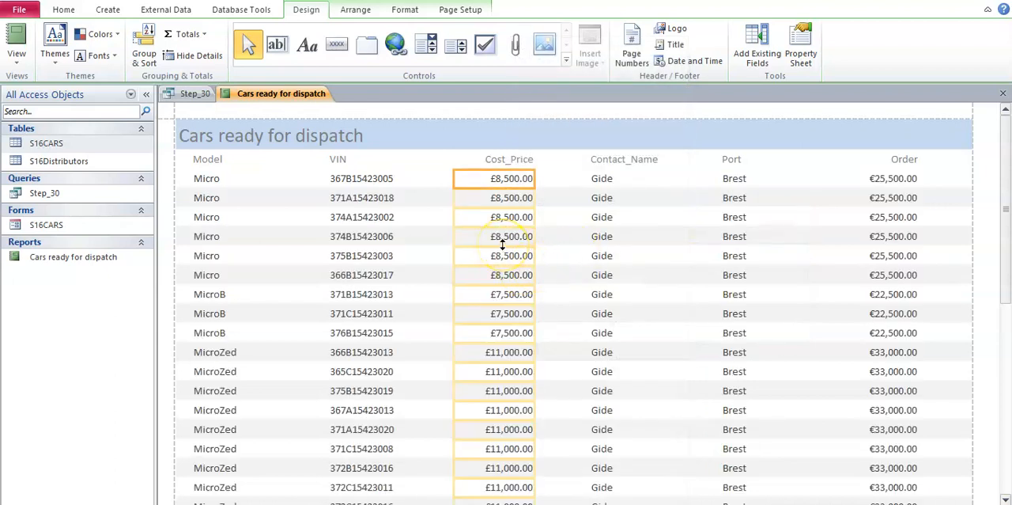
scroll(503, 246, down, 3)
click(514, 462)
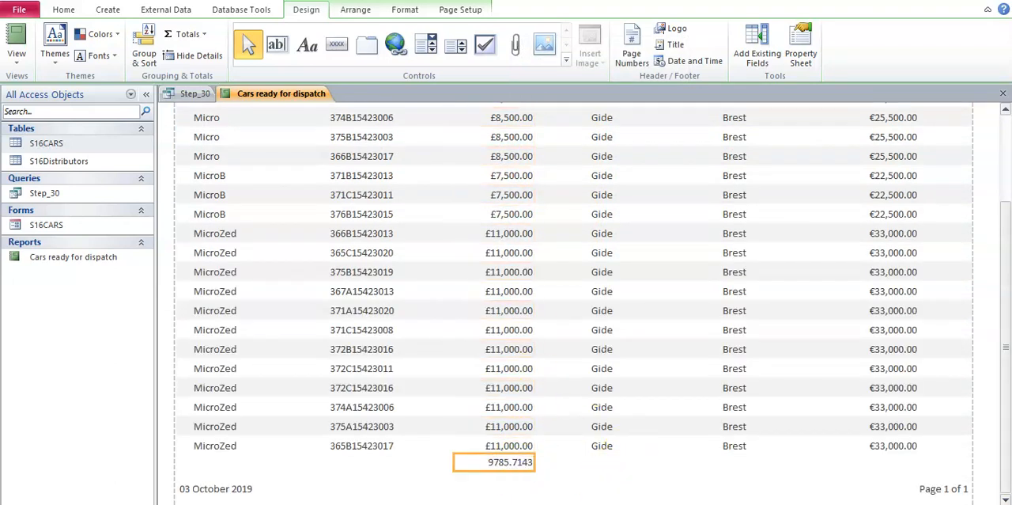
Step: Check the average calculation's placement, currency and decimal-place requirements in the Word task sheet
key(alt+Tab)
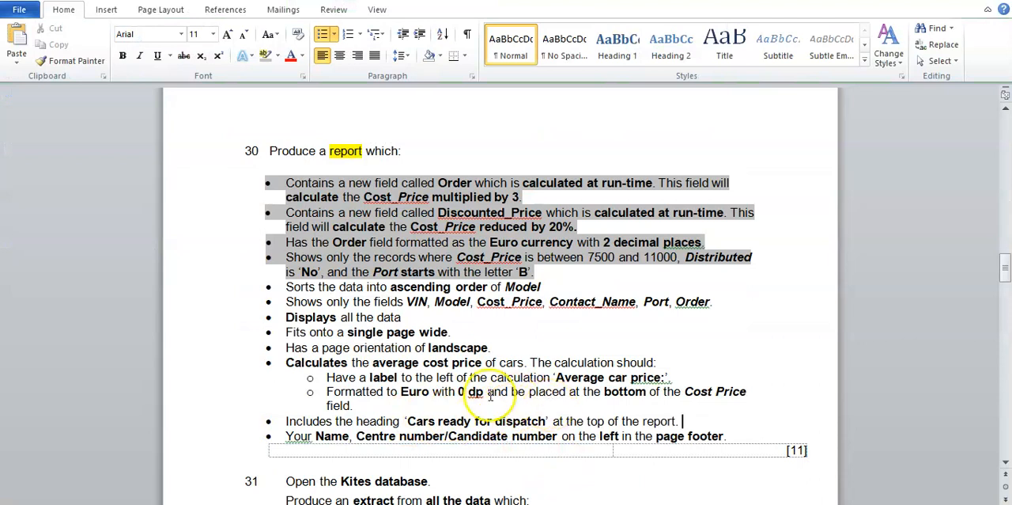
drag(606, 392, 747, 392)
click(623, 403)
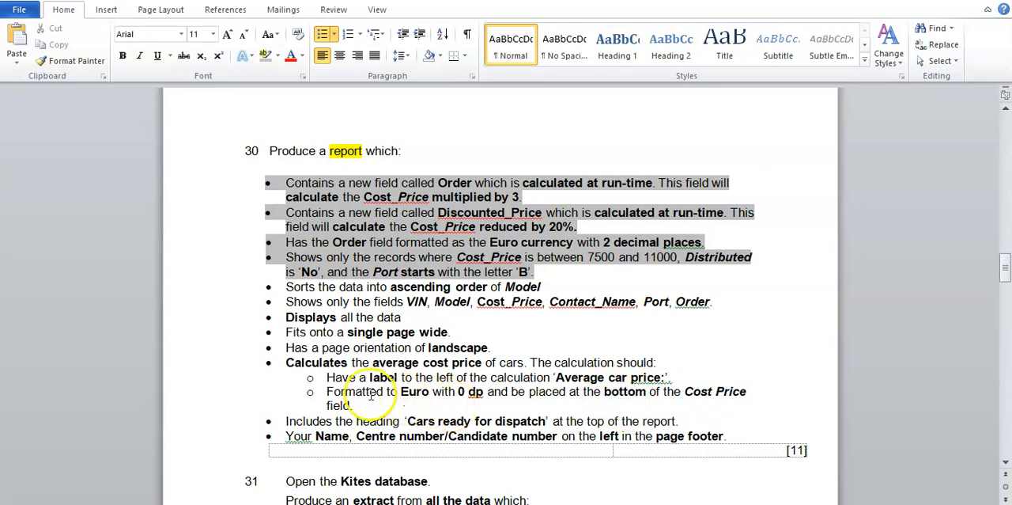
drag(326, 391, 490, 391)
click(495, 391)
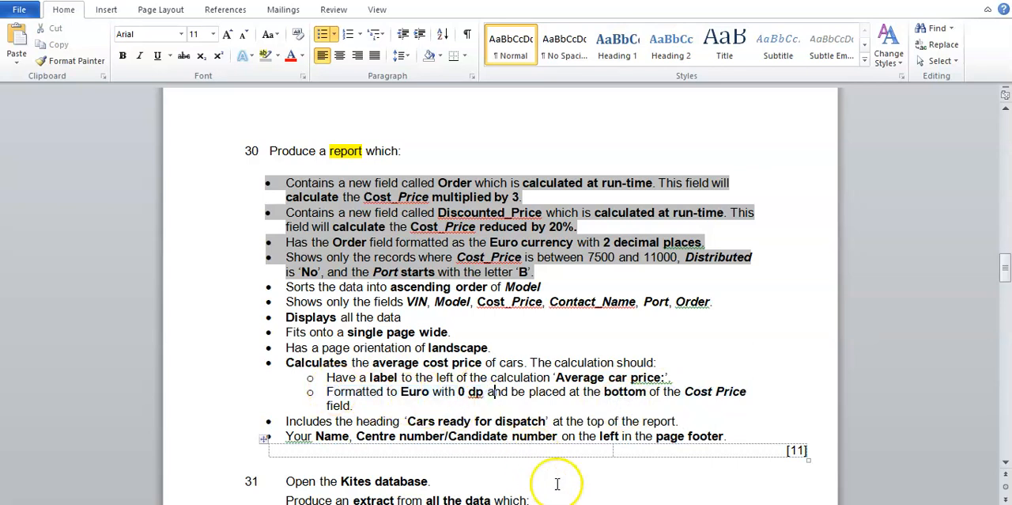
Step: Switch back to Access and set the format of the average Cost_Price calculation to Euro in its properties
click(613, 504)
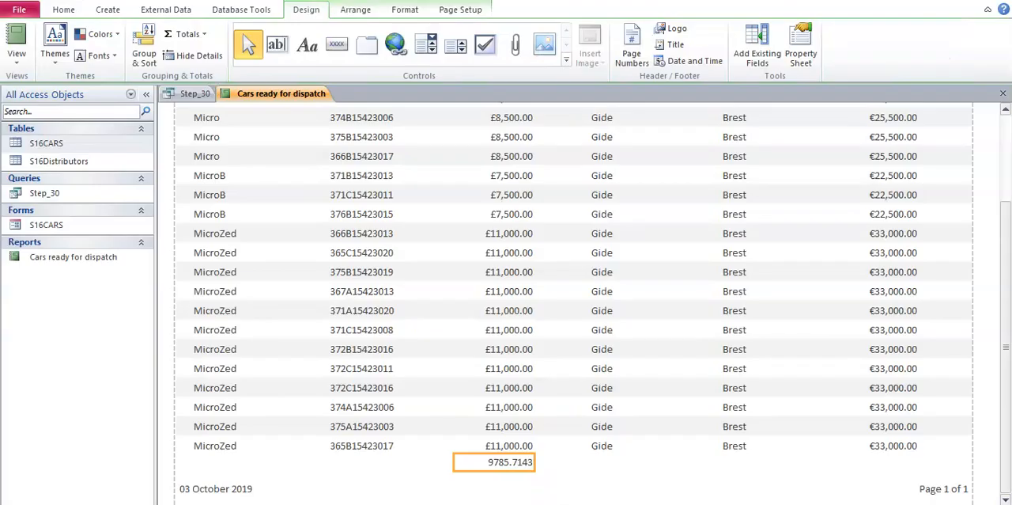
right_click(500, 467)
click(563, 457)
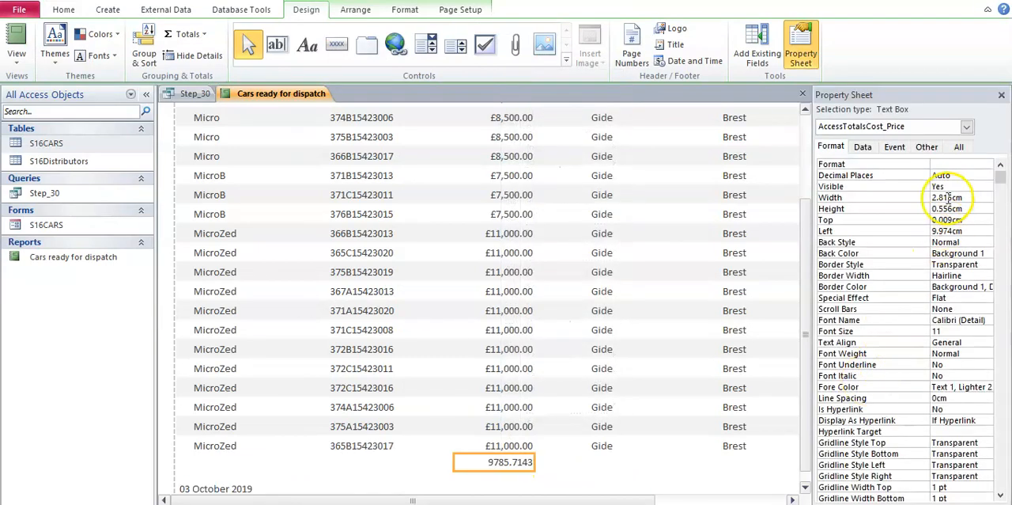
click(973, 163)
click(986, 165)
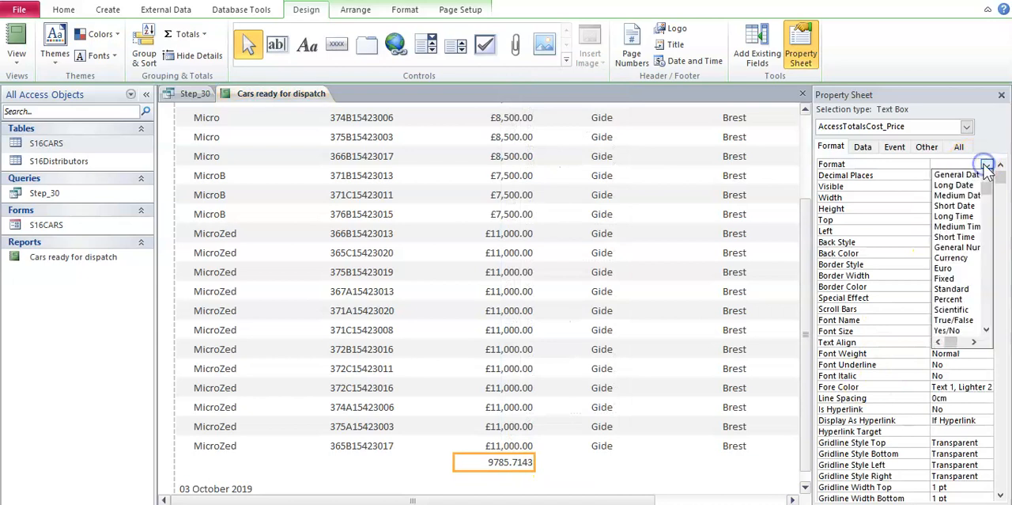
click(942, 269)
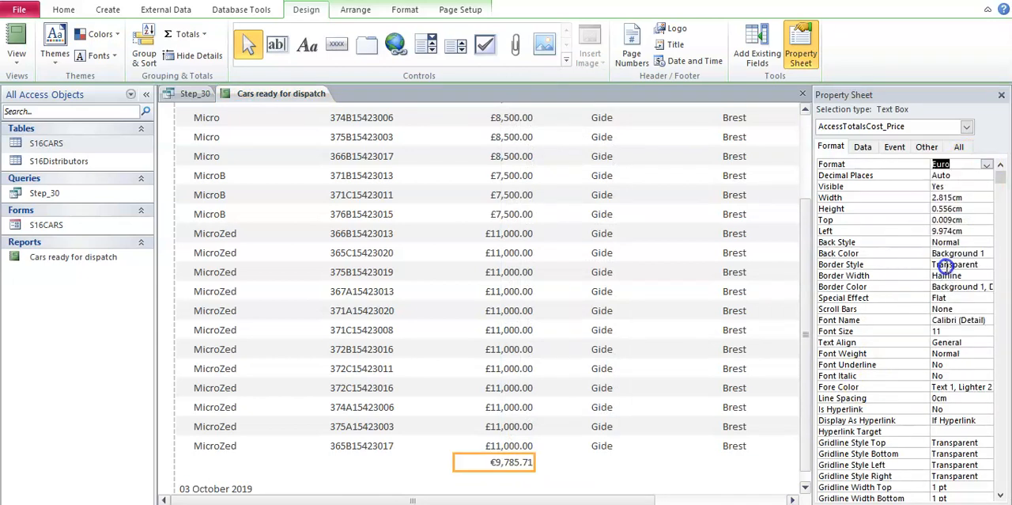
Step: Set the average Cost_Price calculation's decimal places to 2 and close its properties
click(957, 174)
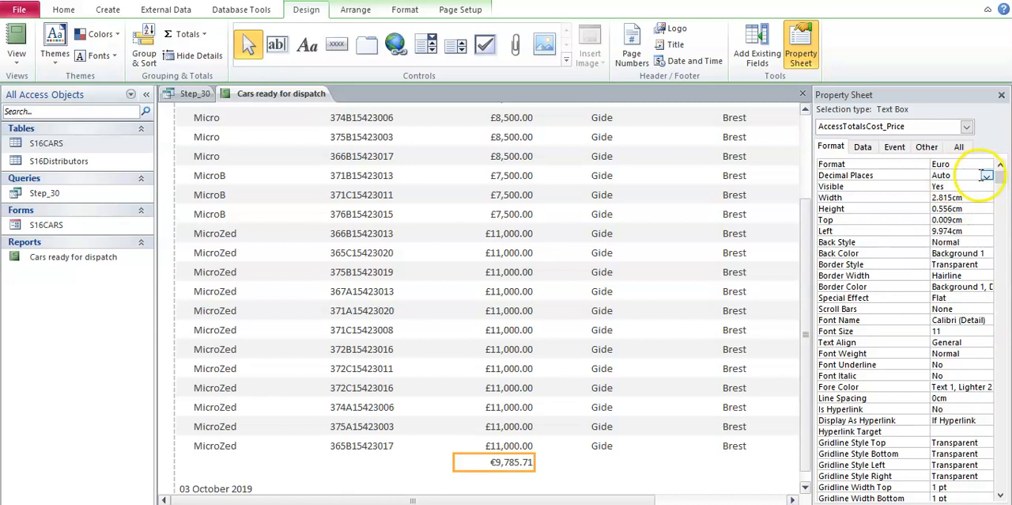
click(986, 175)
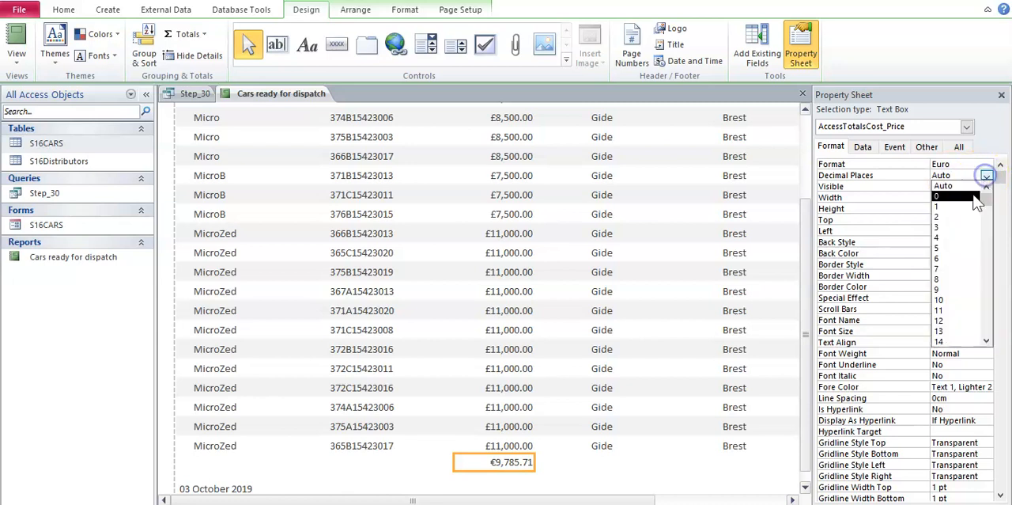
click(962, 218)
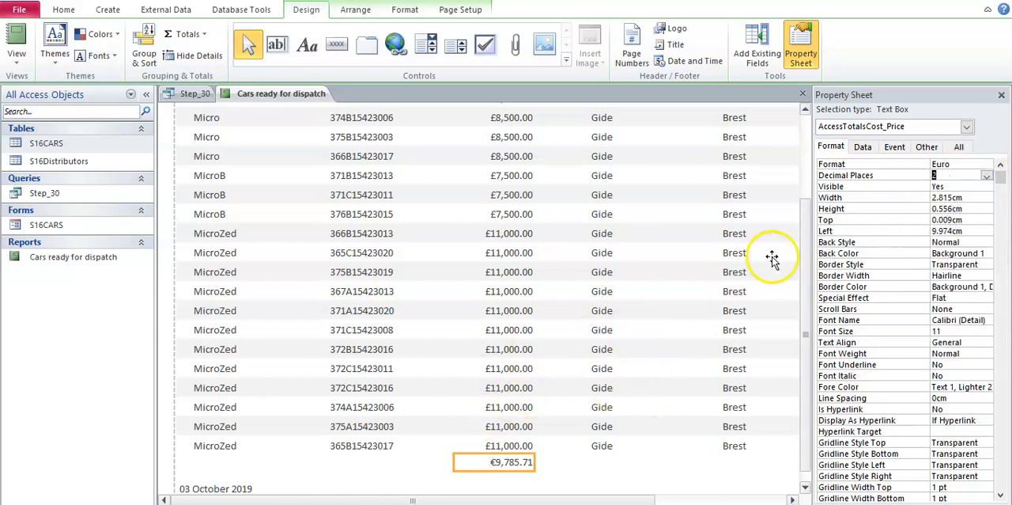
click(1000, 95)
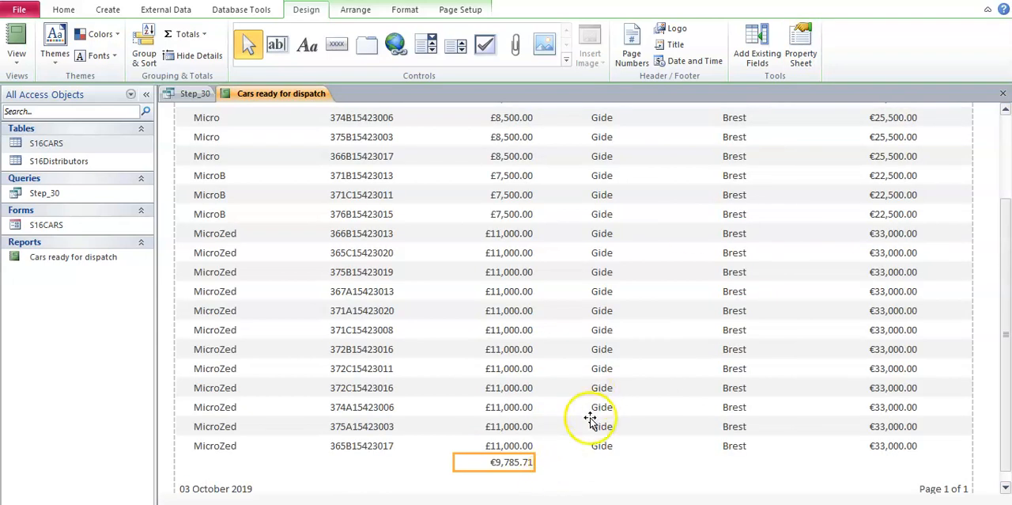
Step: Reopen the average Cost_Price calculation's properties, set its decimal places to 0 and close them
right_click(522, 464)
click(565, 452)
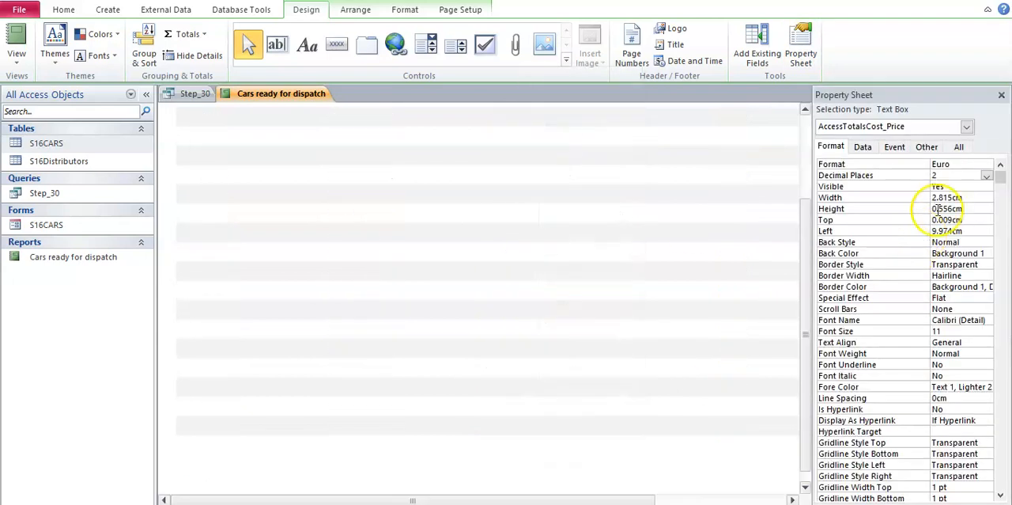
click(987, 175)
click(966, 186)
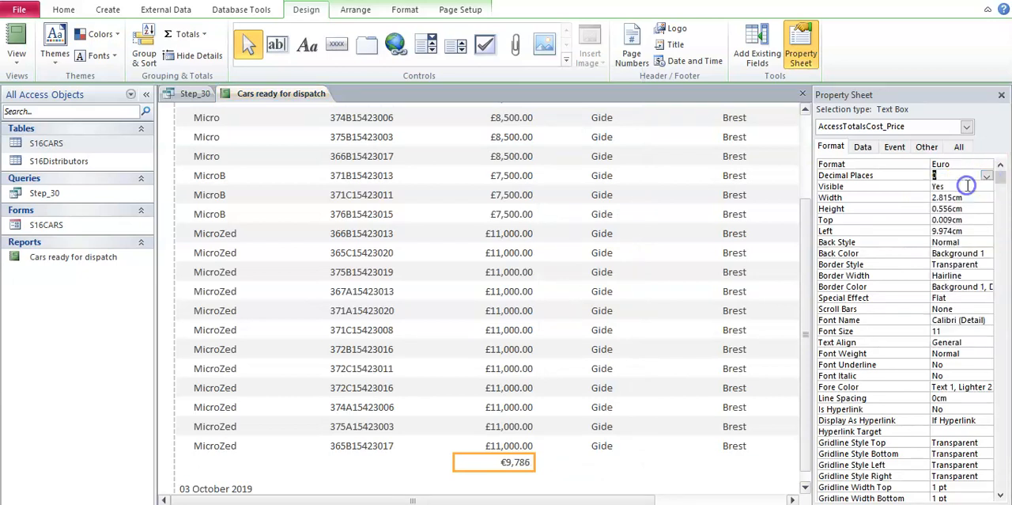
click(1001, 95)
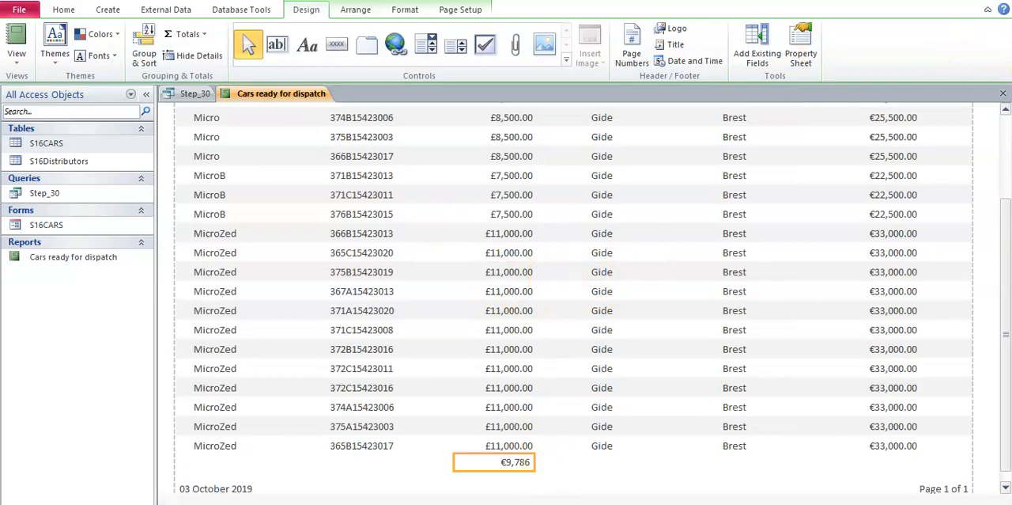
Step: Switch to the Word task sheet and check the wording and placement required for the average calculation's label
key(alt+Tab)
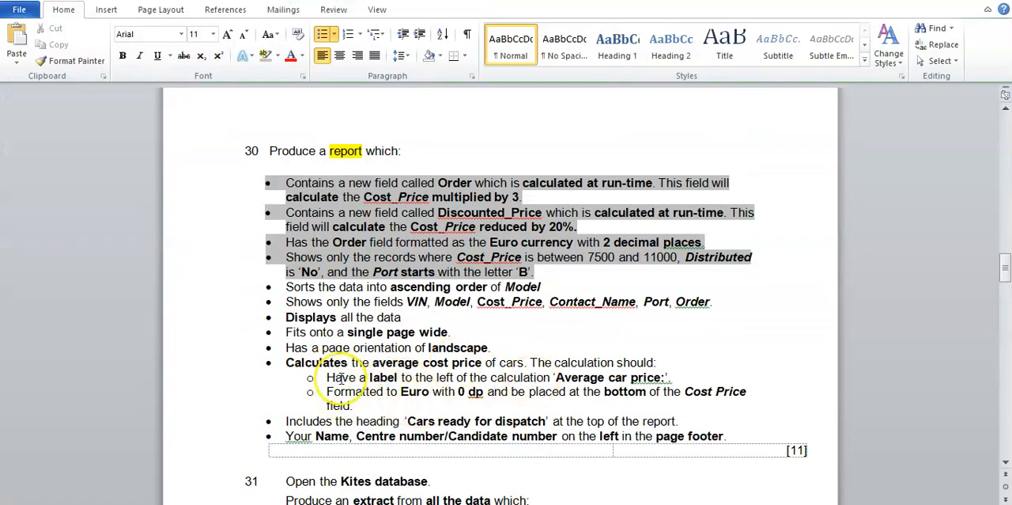
drag(352, 377, 605, 372)
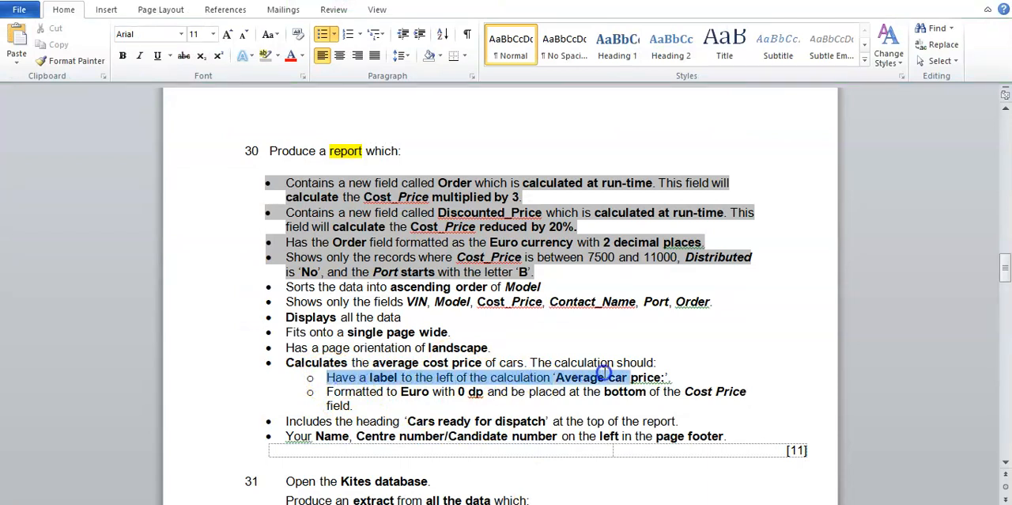
click(669, 393)
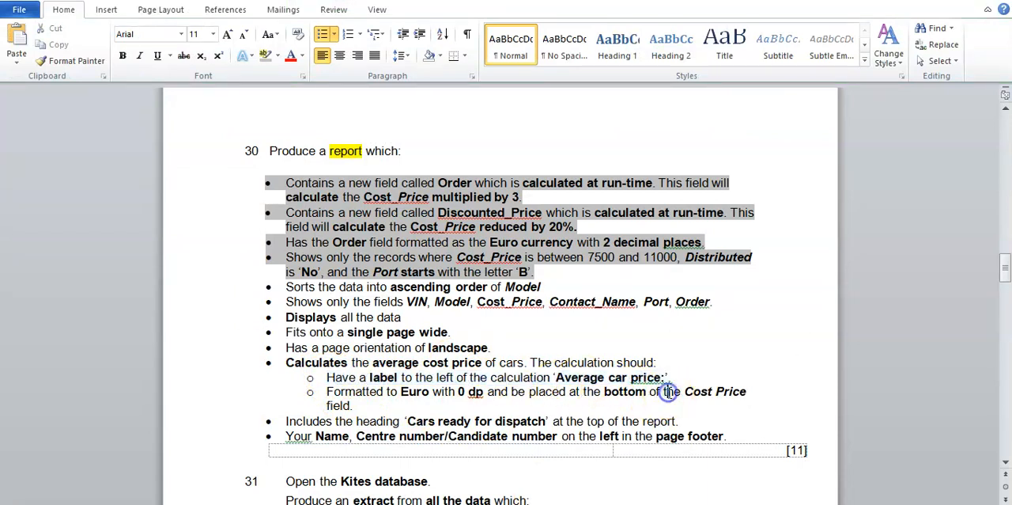
Step: Switch back to Access and, in Design view, add the label "Average car price:" before the average calculation in the Report Footer
key(alt+Tab)
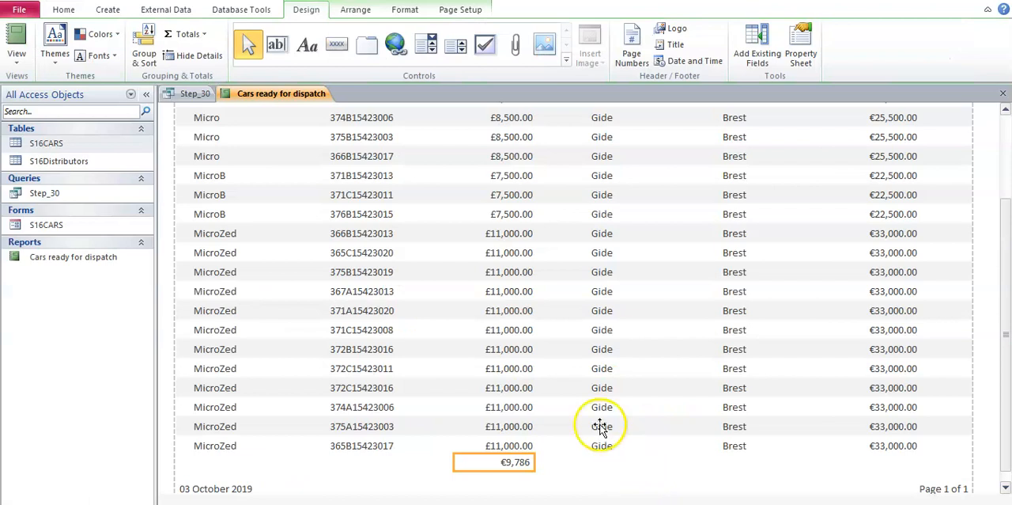
click(27, 70)
click(41, 180)
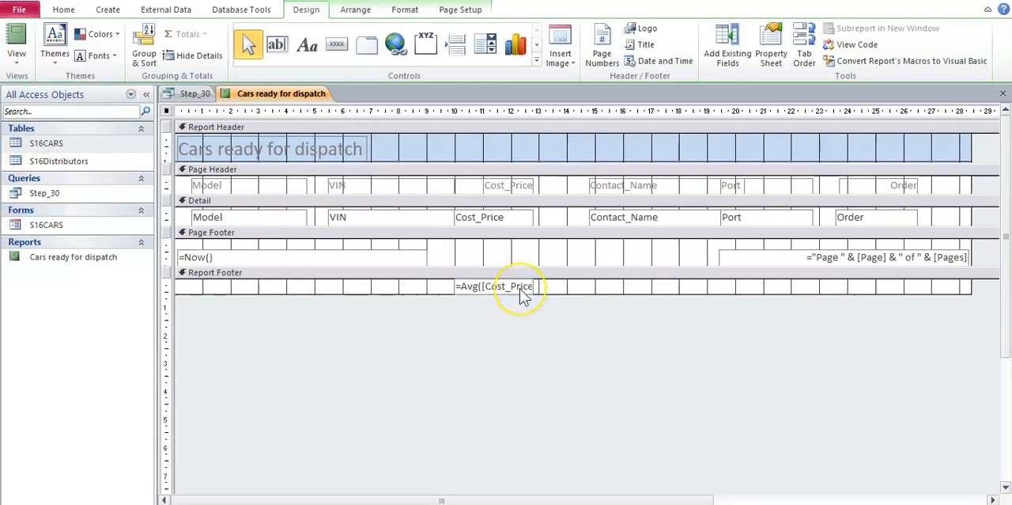
click(308, 46)
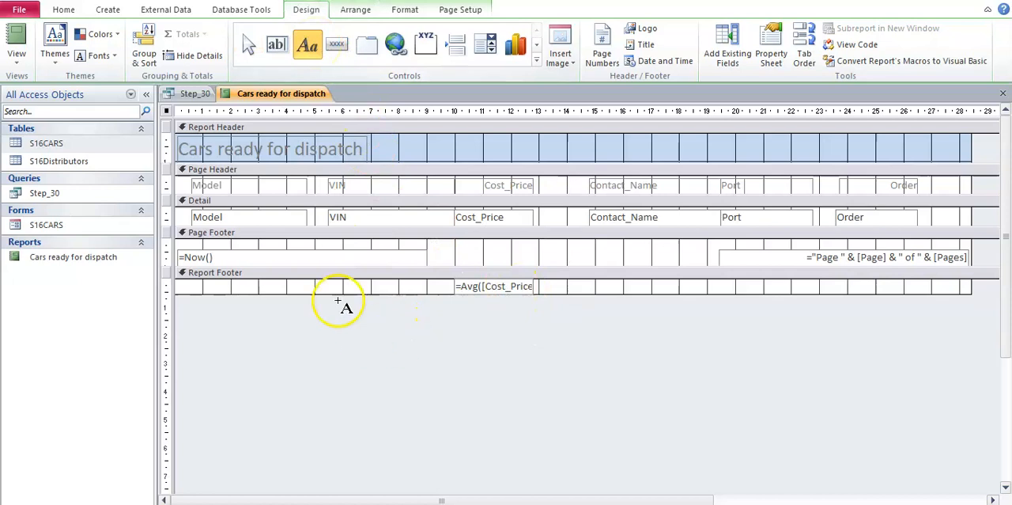
drag(293, 282, 452, 292)
text(Average car price:)
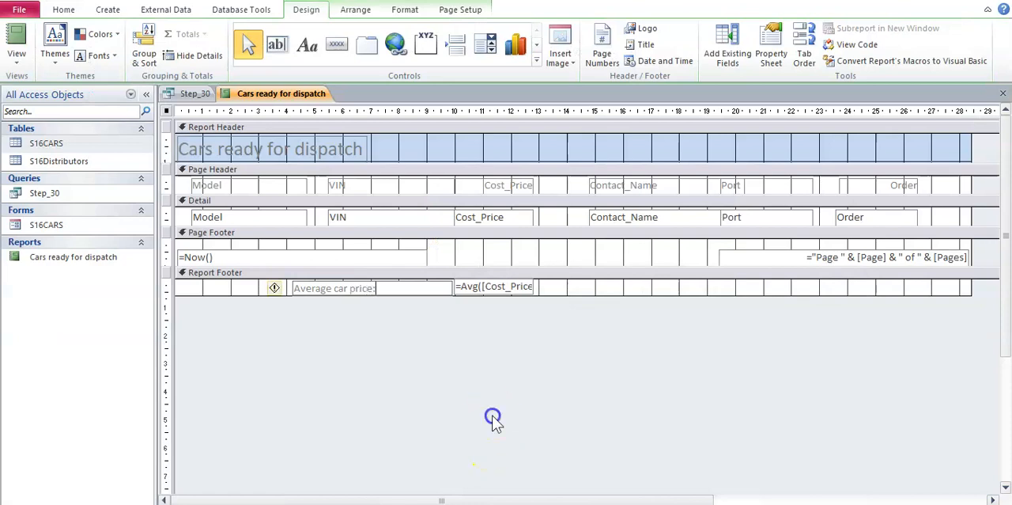
Step: Narrow the "Average car price:" label to fit its text and move it directly beside the average calculation
click(434, 287)
drag(449, 286, 380, 289)
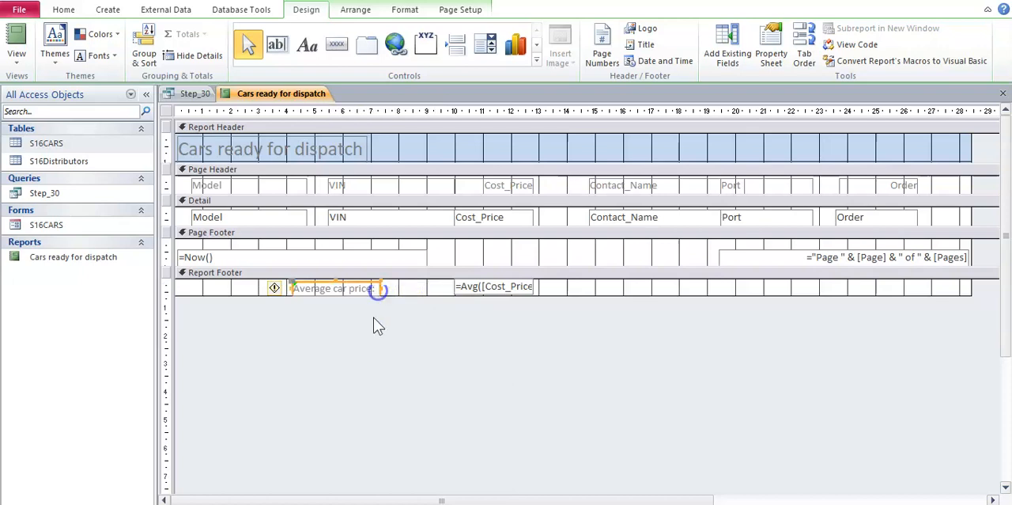
key(Right)
key(Right)
key(Right)
key(Right)
key(Right)
key(Right)
key(Right)
key(Right)
key(Right)
key(Right)
key(Right)
key(Right)
key(Right)
key(Right)
key(Right)
key(Right)
key(Right)
key(Right)
key(Right)
key(Right)
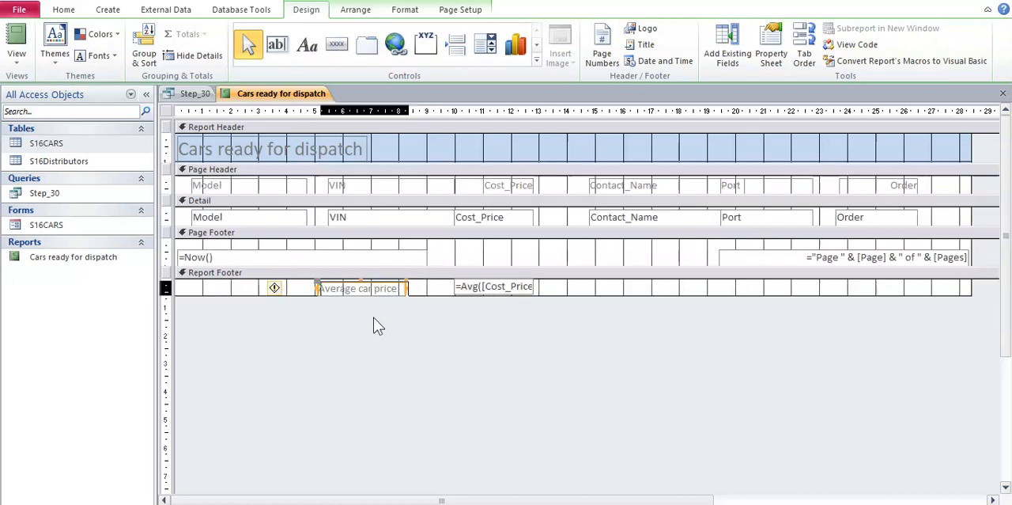
key(Right)
key(Right)
key(Right)
key(Right)
key(Right)
key(Right)
key(Right)
key(Right)
key(Right)
key(Right)
key(Right)
key(Right)
key(Right)
key(Right)
key(Right)
key(Right)
key(Right)
key(Right)
key(Right)
key(Right)
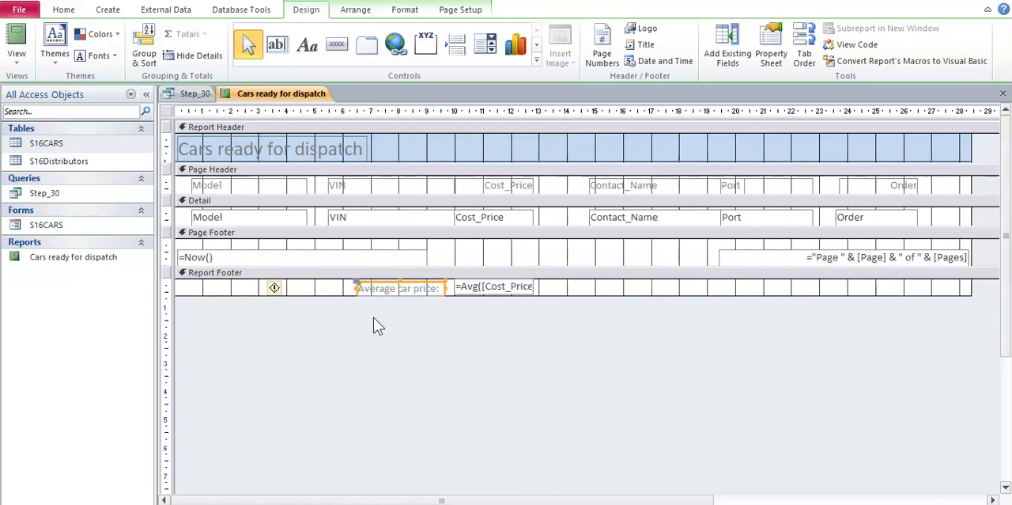
key(Right)
key(Right)
key(Right)
key(Right)
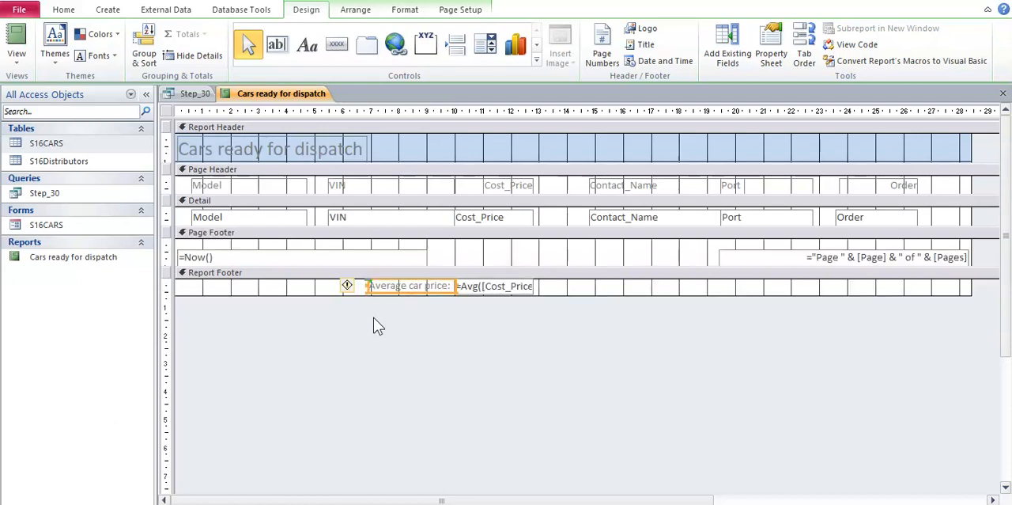
click(383, 321)
click(618, 286)
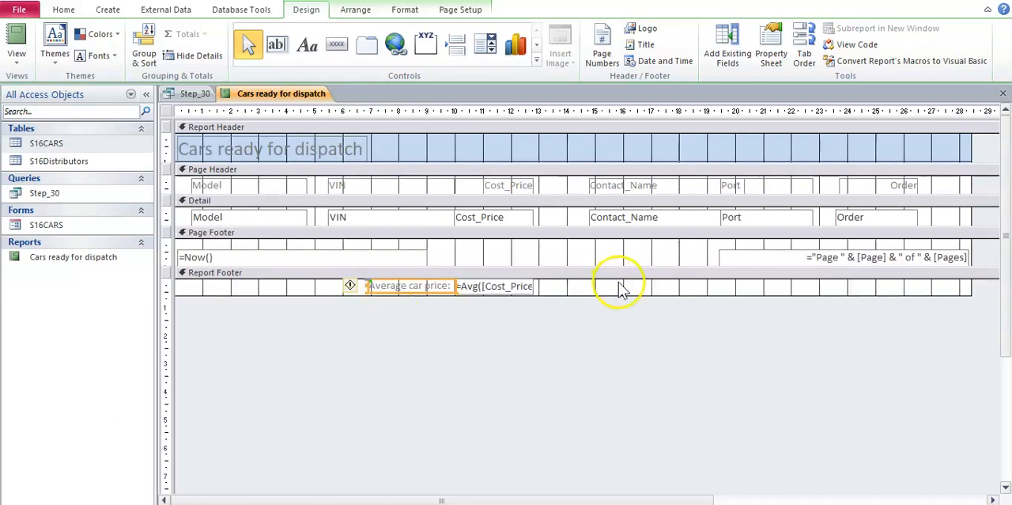
Step: Show the report in Layout view and check the labelled average below the Cost_Price column
click(16, 55)
click(47, 151)
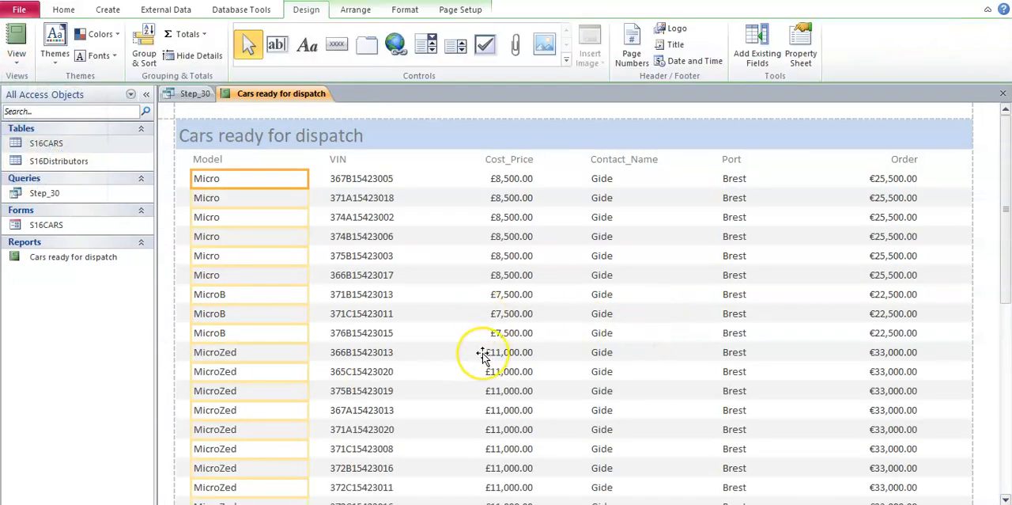
scroll(481, 352, down, 3)
scroll(482, 355, down, 3)
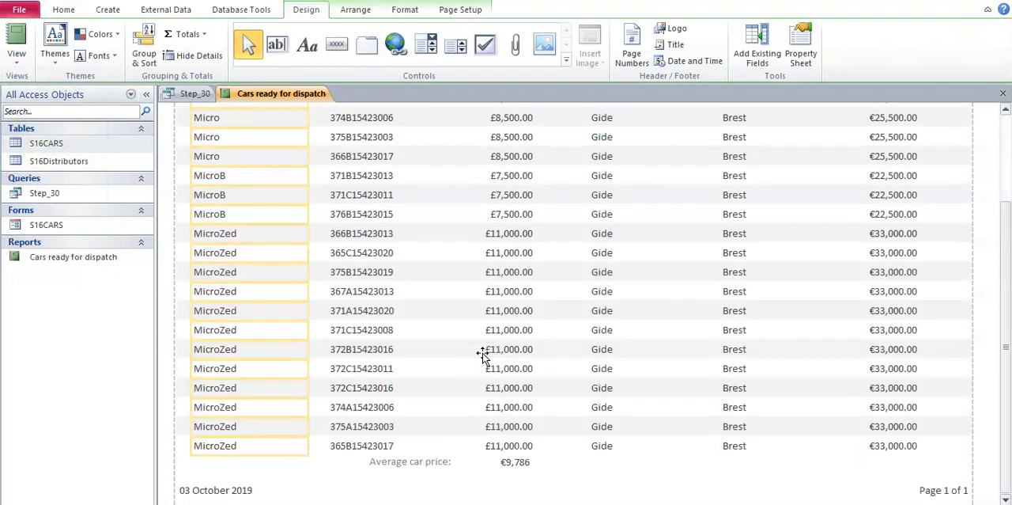
click(516, 466)
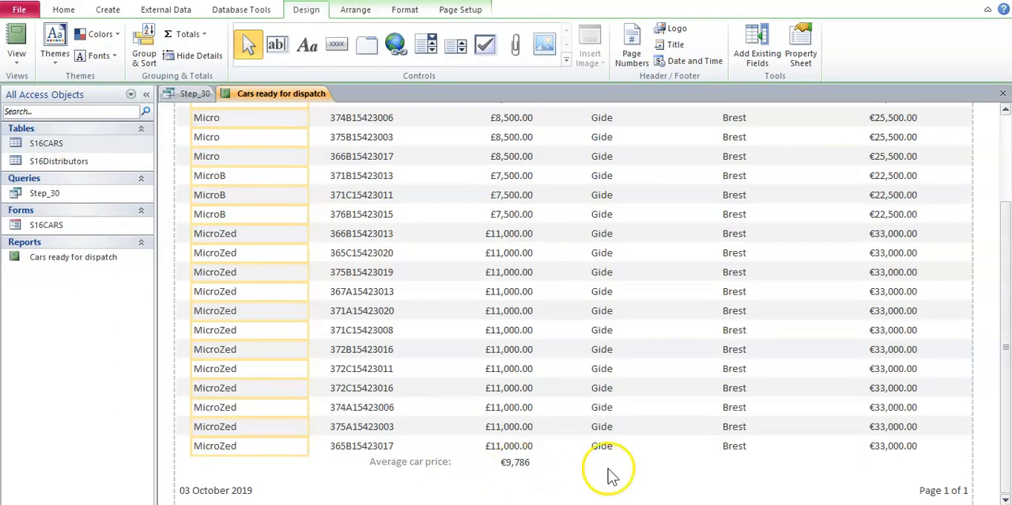
Step: Switch to the Word task sheet and read the requirement for name, centre number and candidate number in the page footer
click(585, 503)
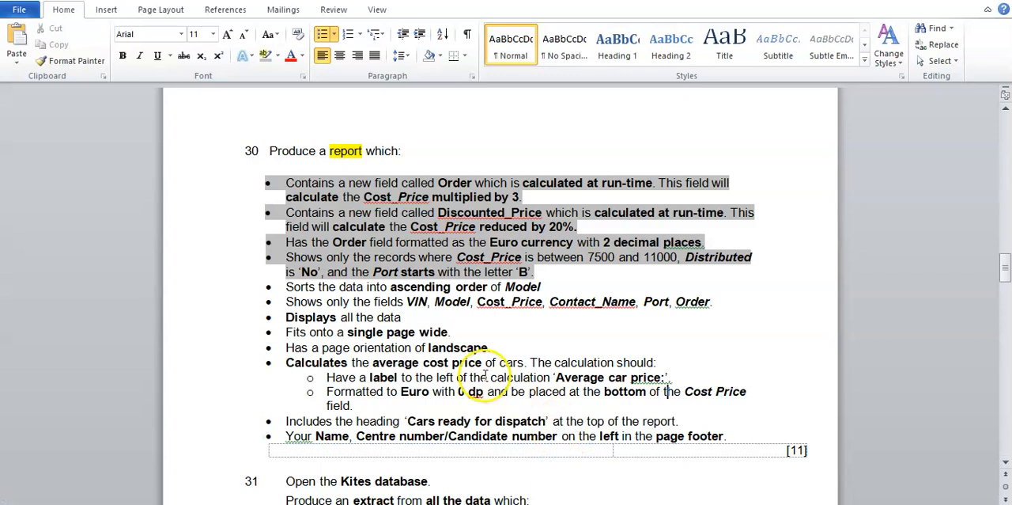
drag(310, 434, 697, 437)
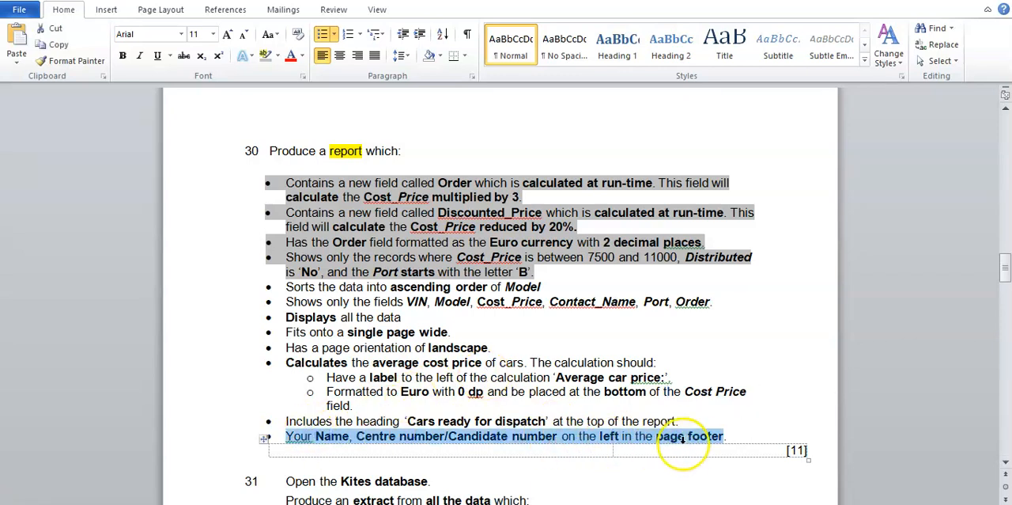
drag(606, 437, 722, 436)
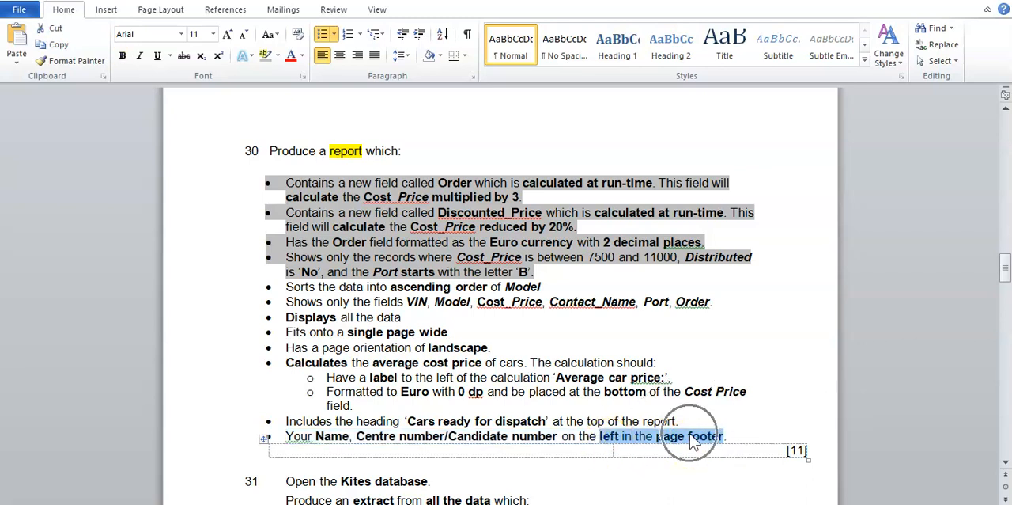
click(690, 433)
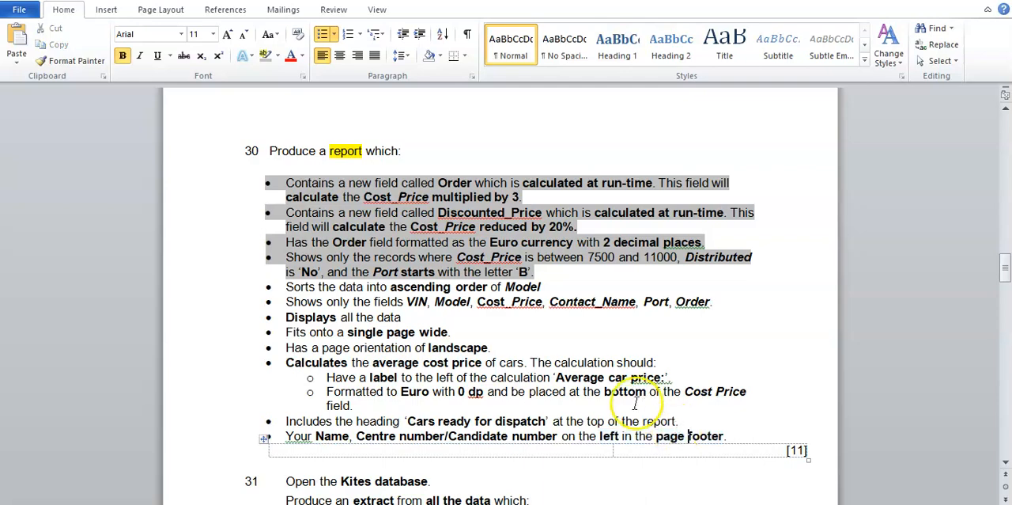
Step: Switch back to Access, examine the Page Footer section and its date control in Design view, and return to Layout view
key(alt+Tab)
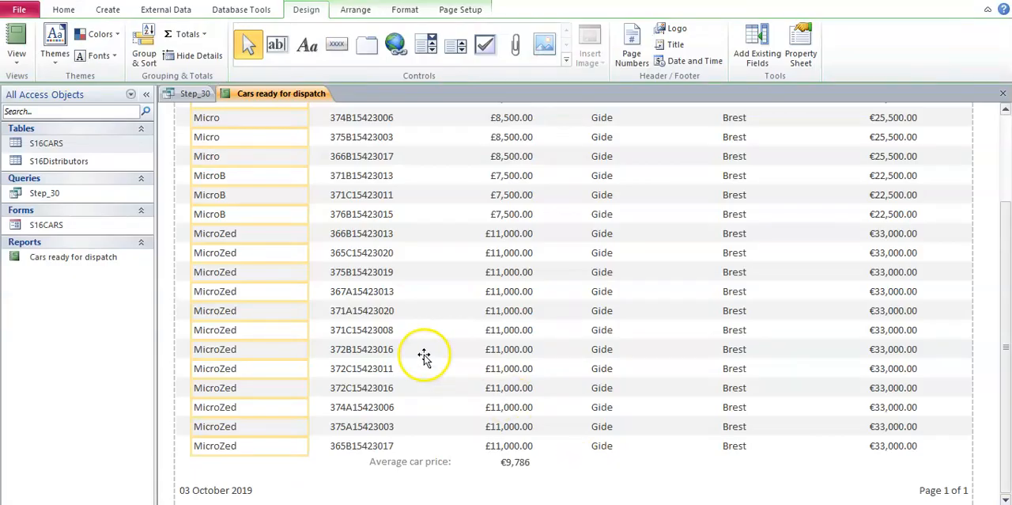
click(29, 64)
click(62, 189)
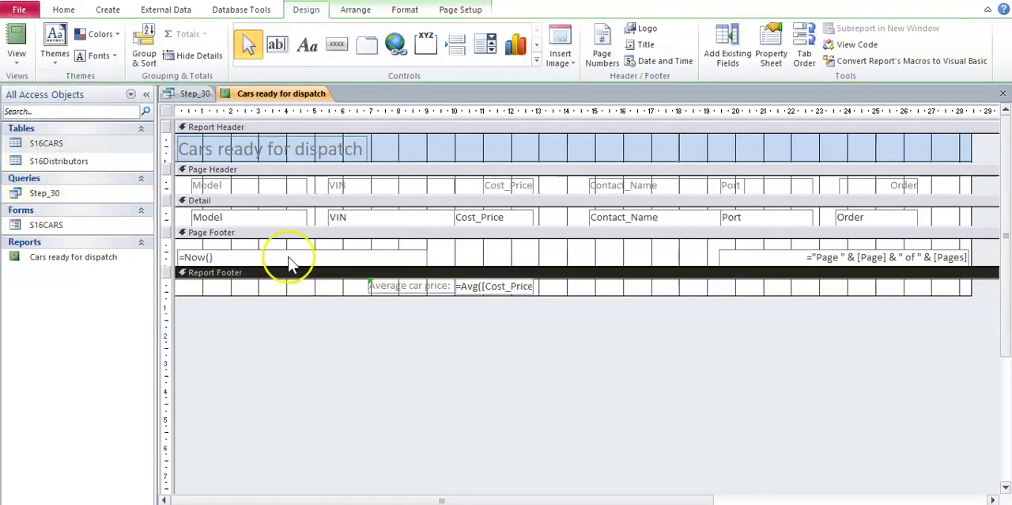
click(214, 234)
click(210, 248)
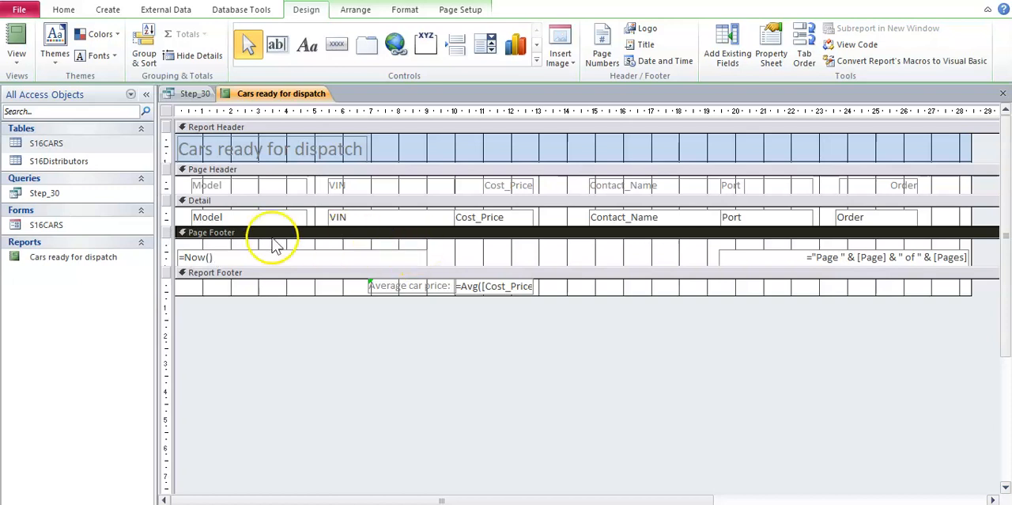
click(246, 258)
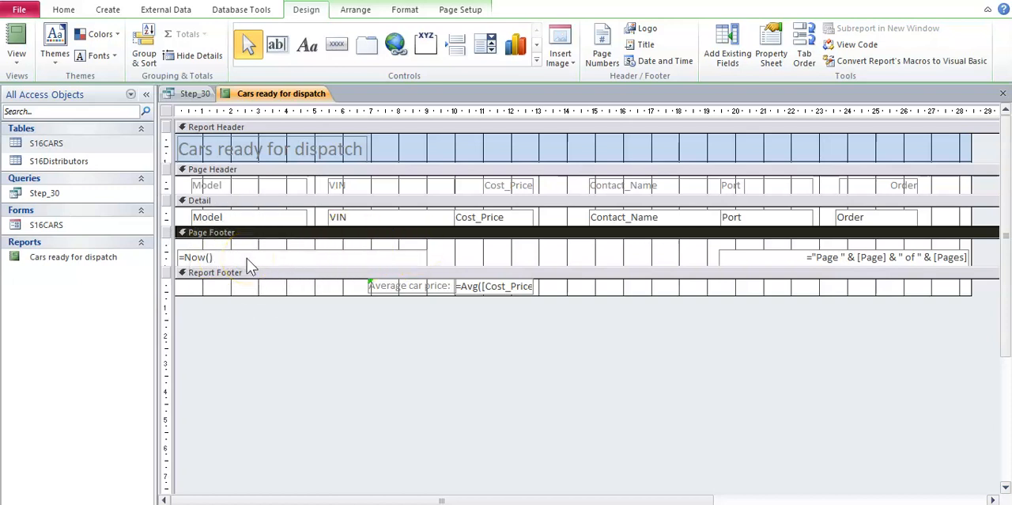
click(16, 56)
click(49, 153)
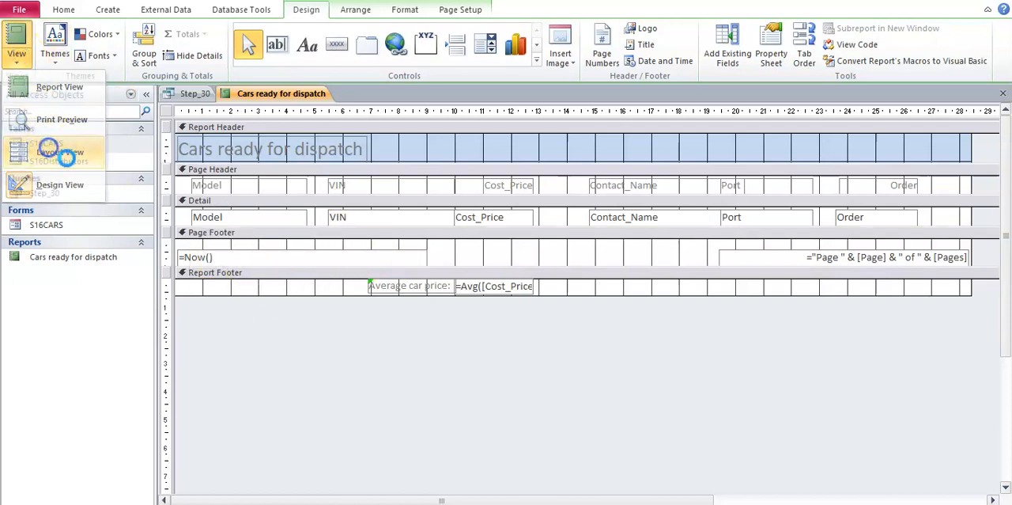
Step: Return the report to Design view and make the Page Footer section about 1 cm taller below the date control
scroll(272, 255, down, 3)
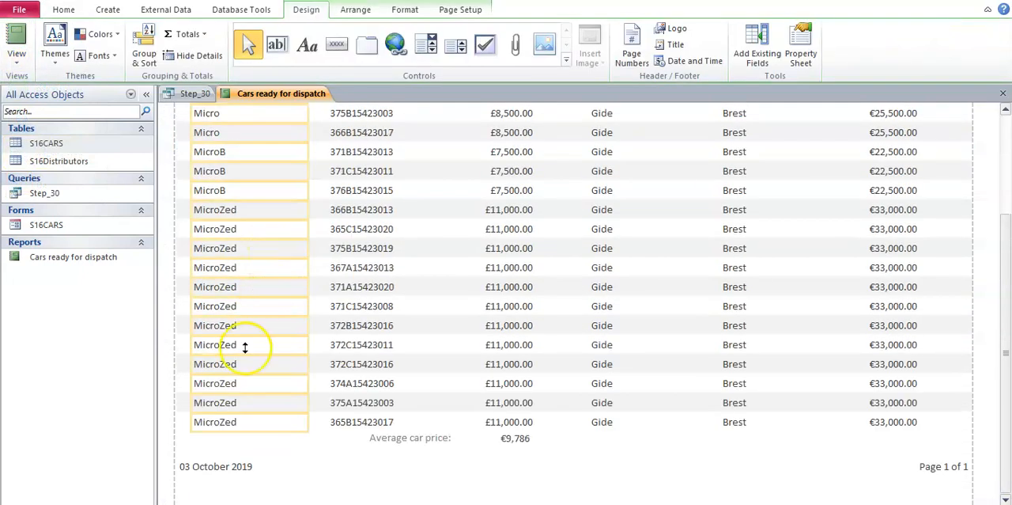
click(218, 468)
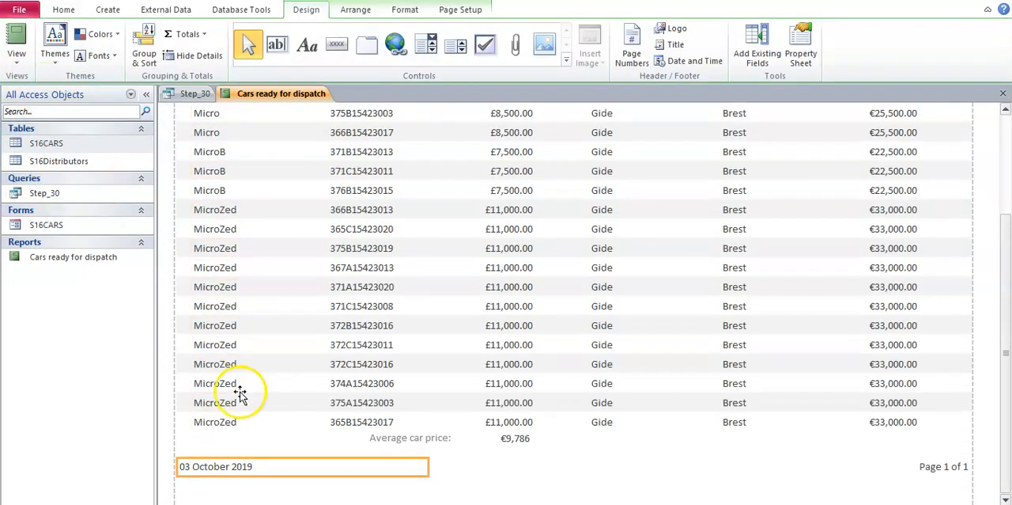
click(16, 52)
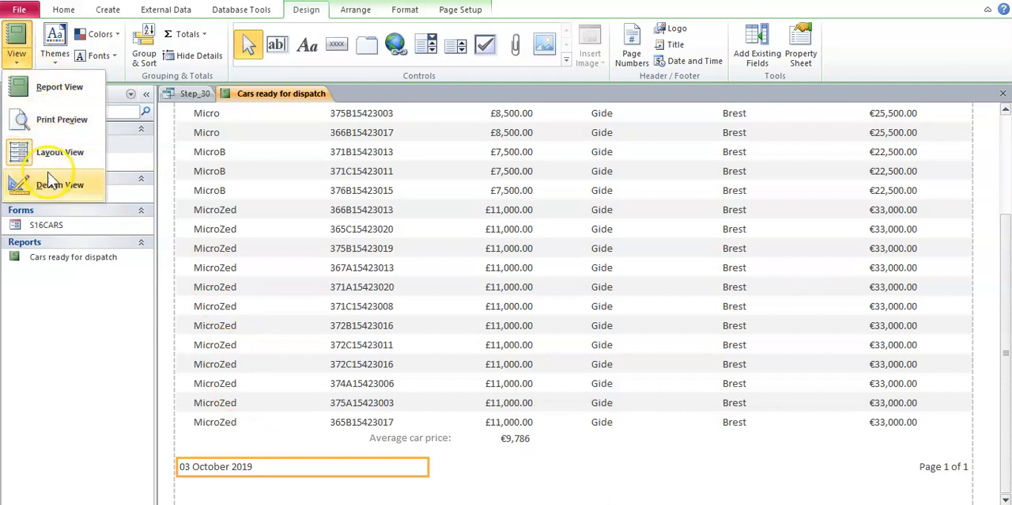
click(49, 182)
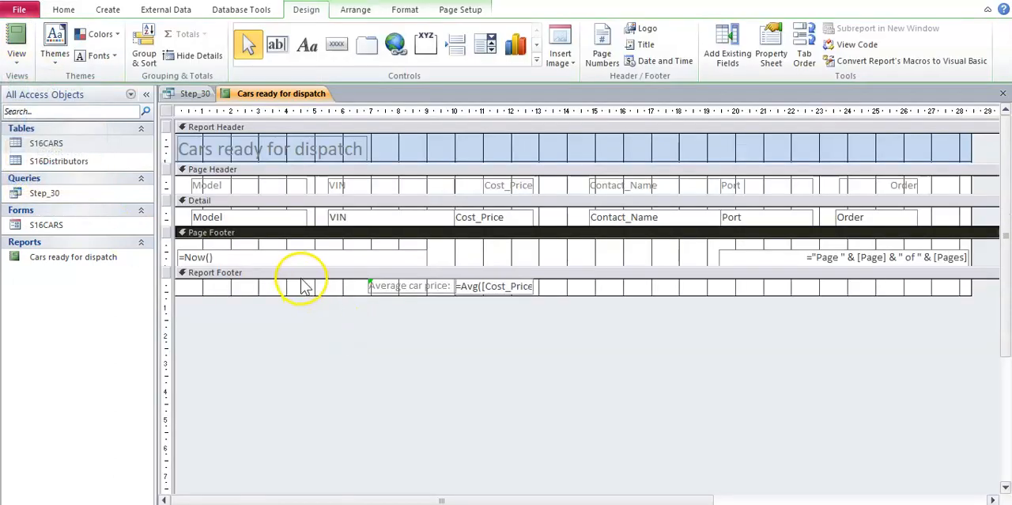
click(296, 272)
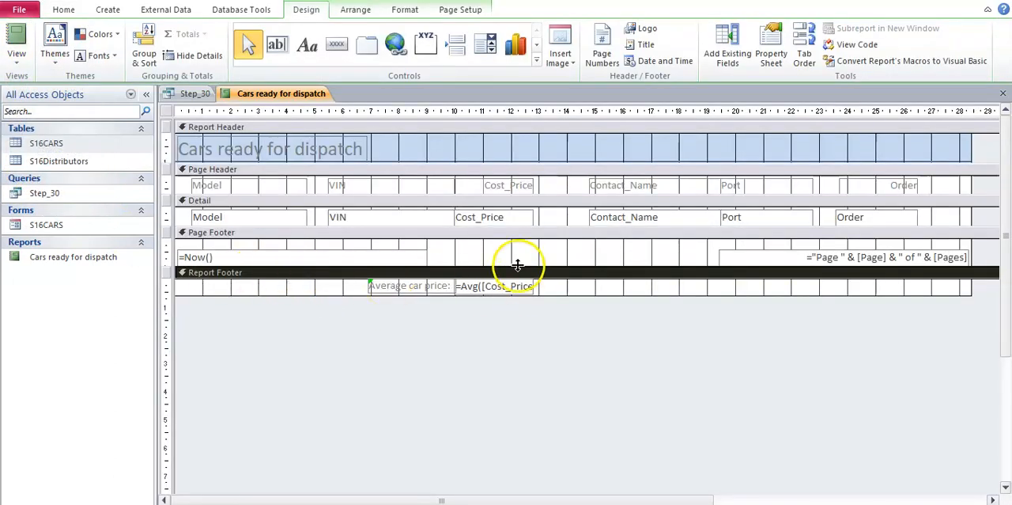
drag(517, 264, 511, 292)
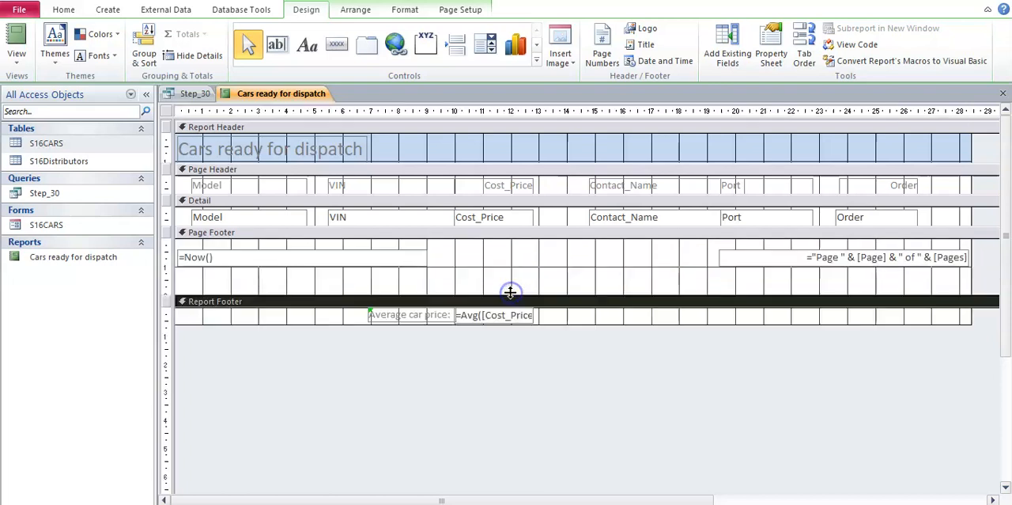
Step: Add a label reading "Name, Centre number, Candidate Number" below the page footer's date control, about 9 cm wide, checking the wording in the Word task sheet
click(496, 261)
click(308, 44)
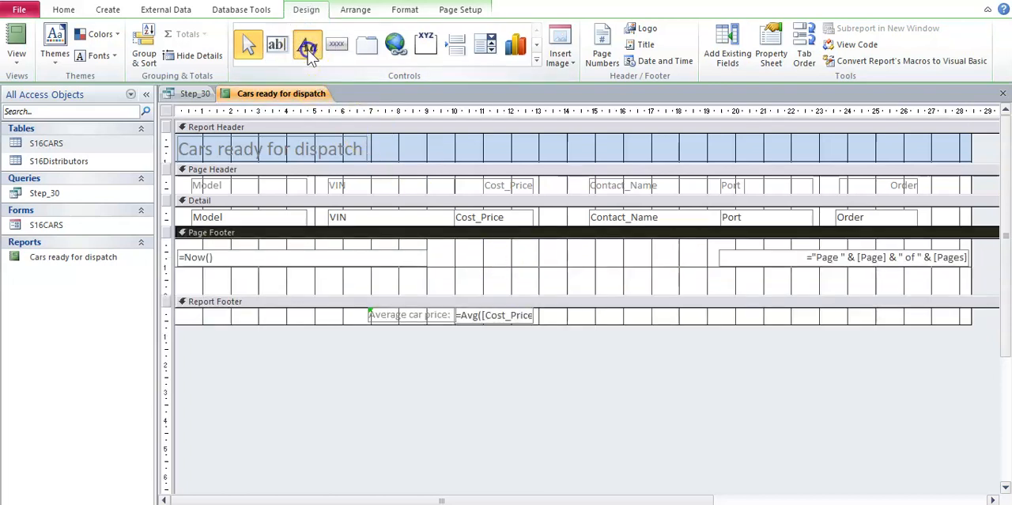
drag(177, 272, 427, 293)
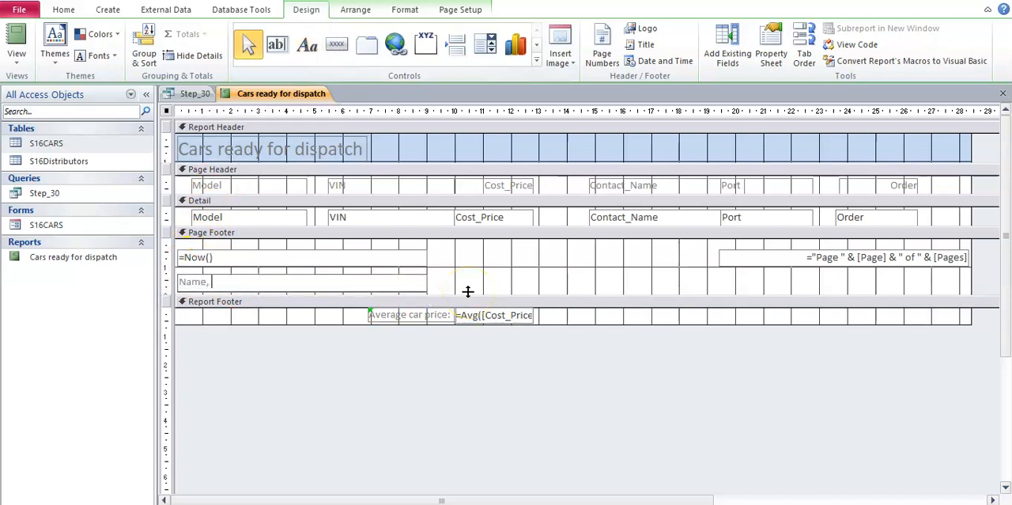
click(586, 504)
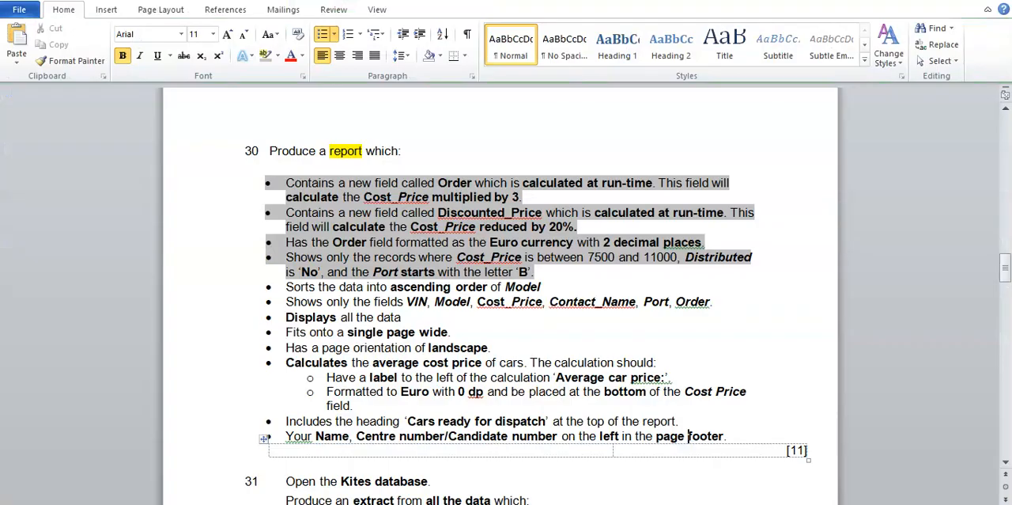
click(567, 504)
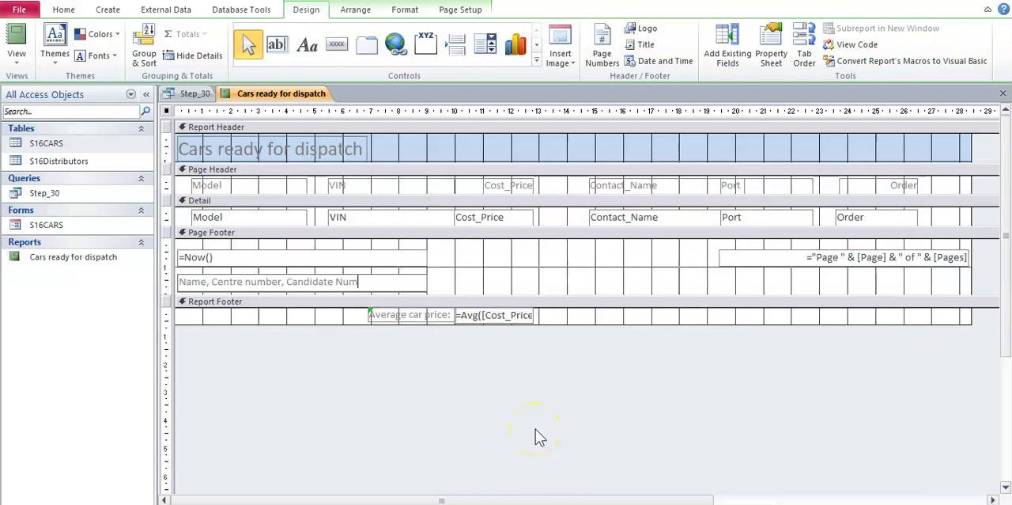
click(603, 269)
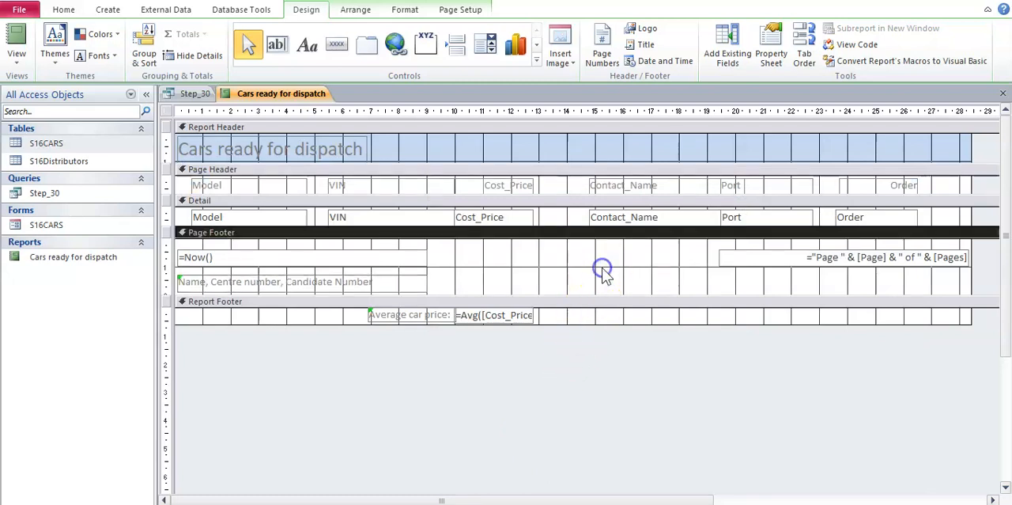
Step: Show the report in Layout view and check the candidate details label below the date in the page footer
click(17, 55)
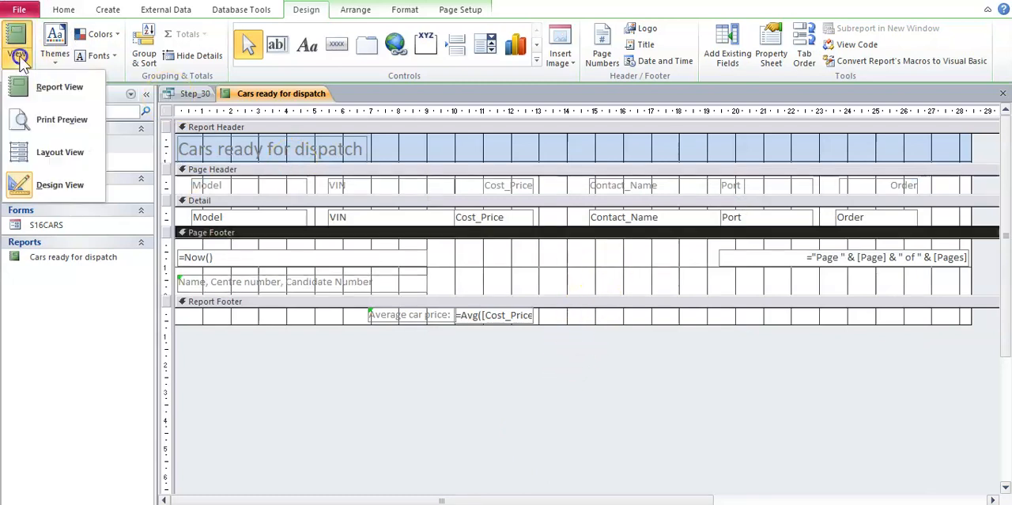
click(41, 151)
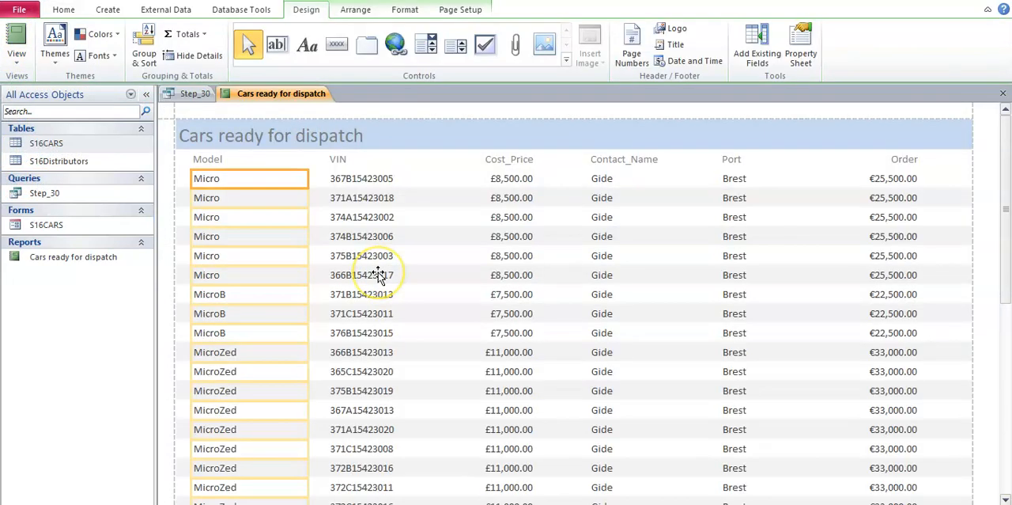
scroll(378, 272, down, 1)
scroll(378, 273, down, 2)
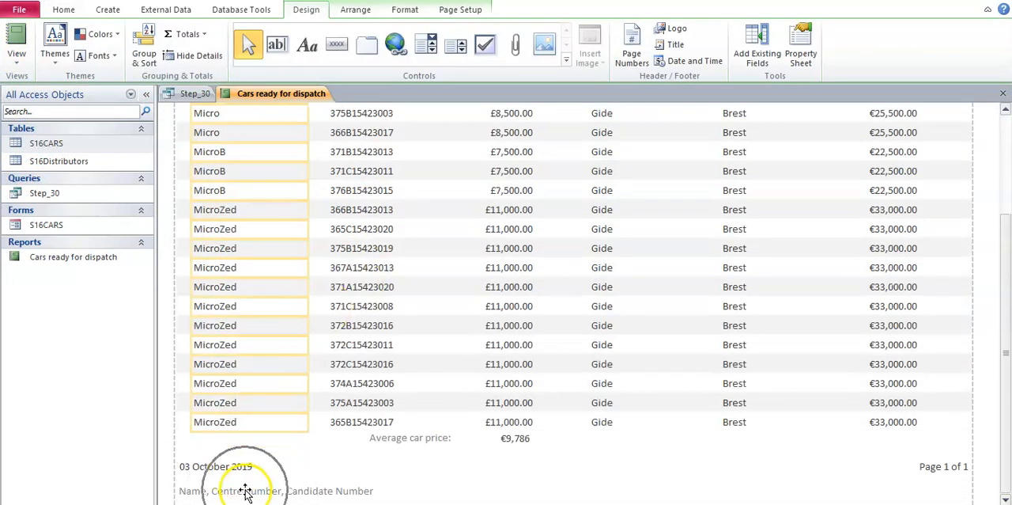
scroll(601, 297, up, 4)
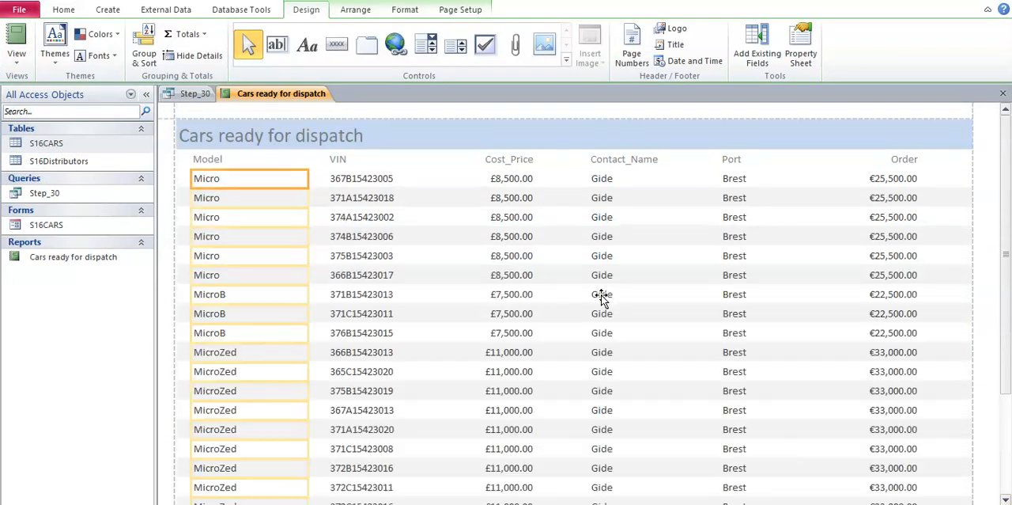
click(650, 332)
Step: Switch to the Word task sheet to review the question 30 requirements, and return to Access to look through the report
click(573, 503)
click(481, 410)
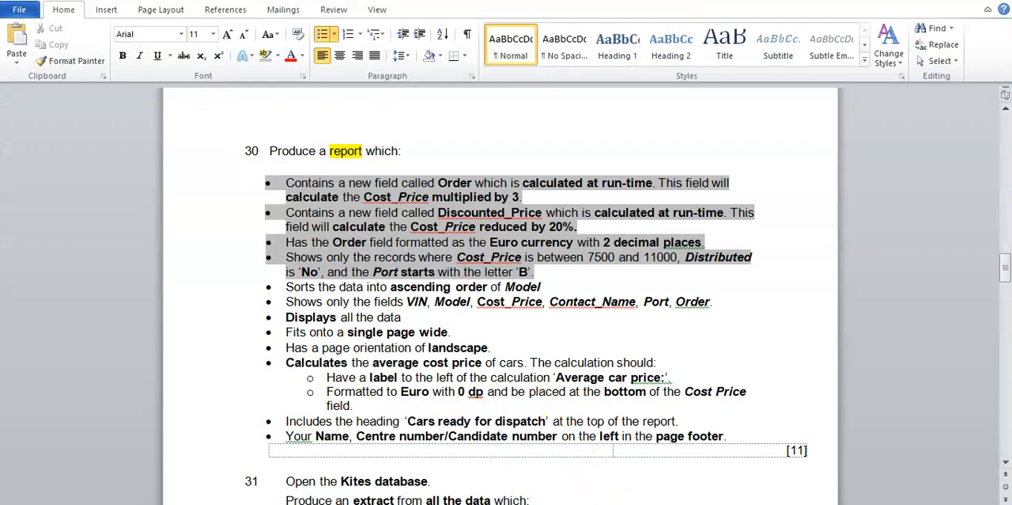
click(632, 503)
click(418, 114)
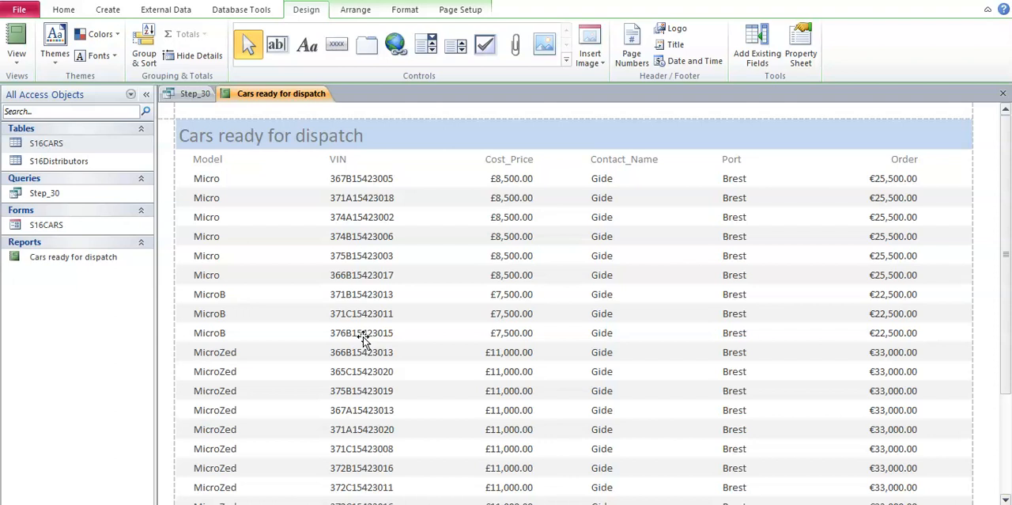
scroll(371, 340, down, 3)
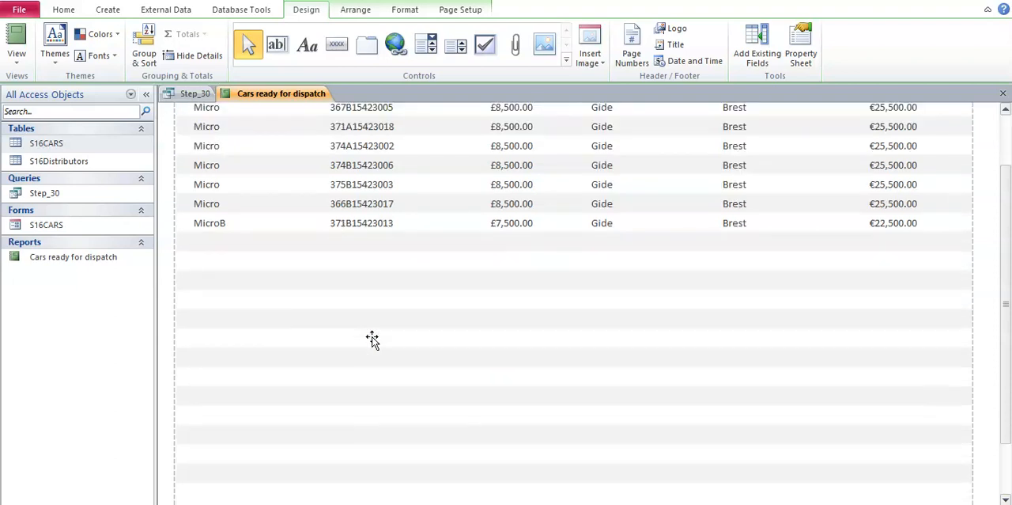
scroll(431, 355, up, 3)
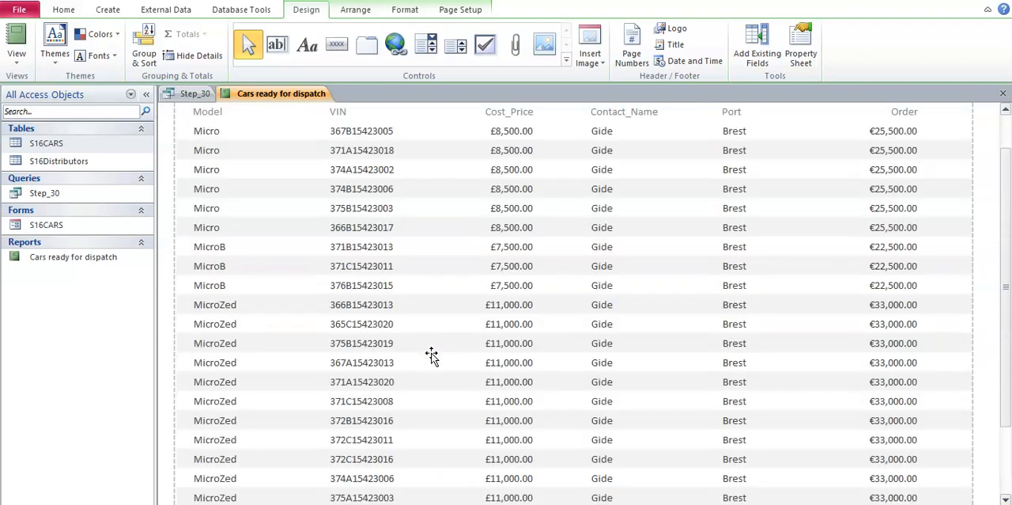